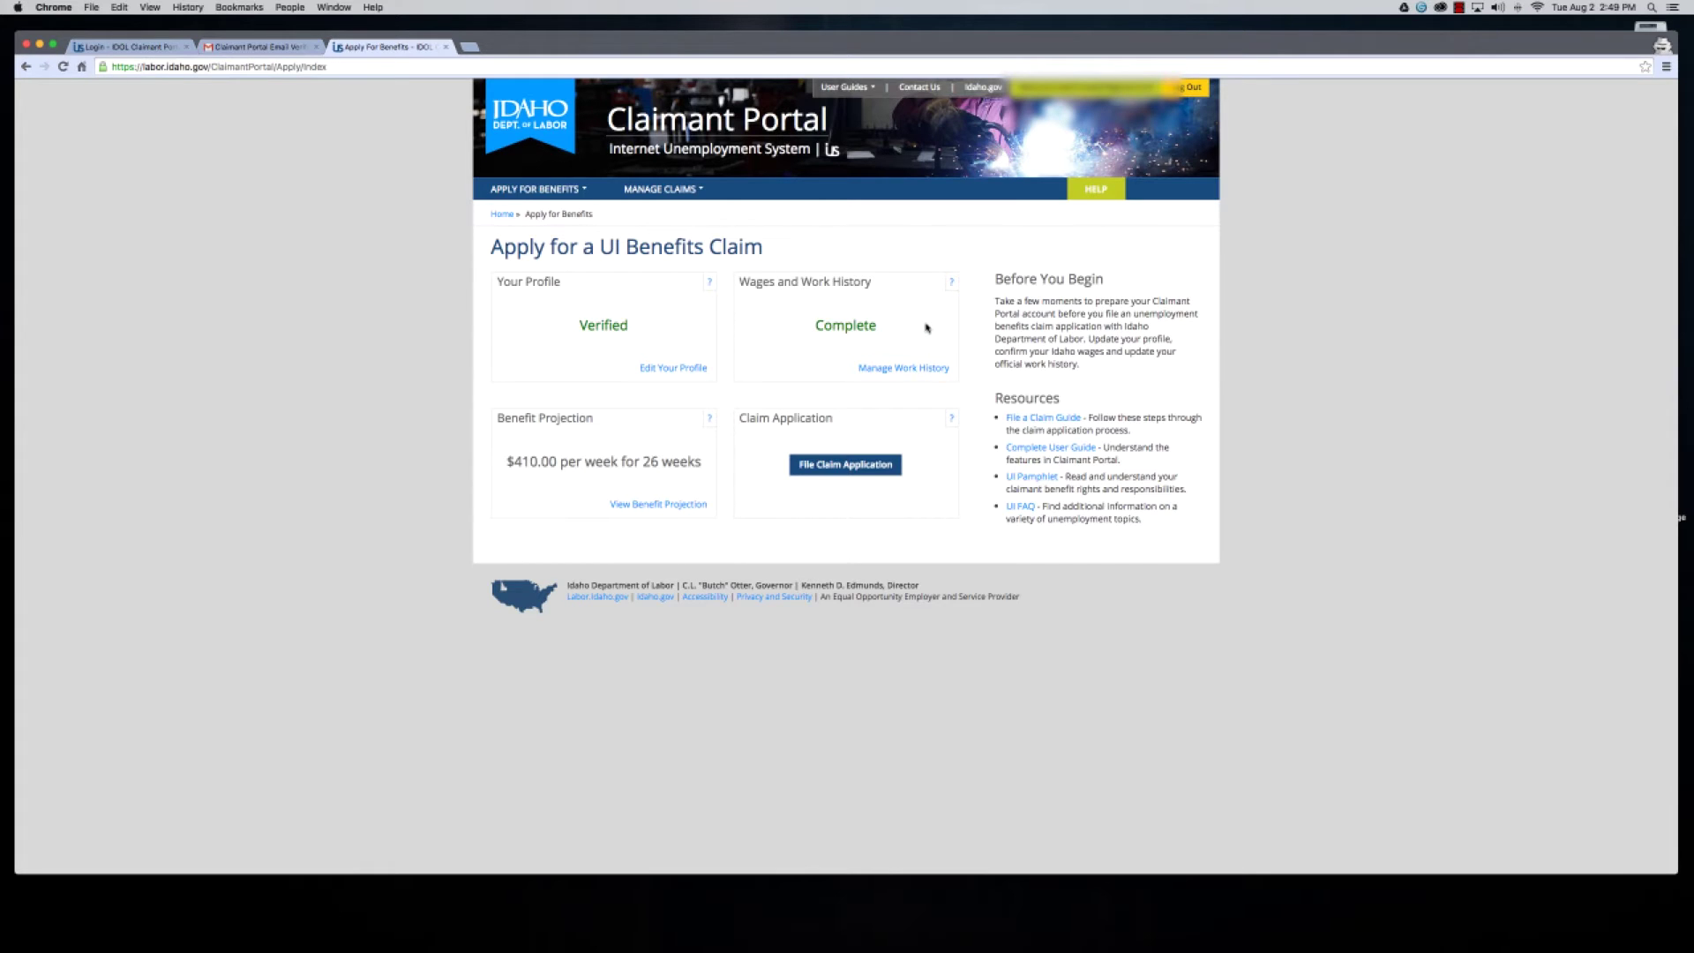
Step: Start a new claim application and expand then collapse the benefit-payment and after-filing answers
click(818, 471)
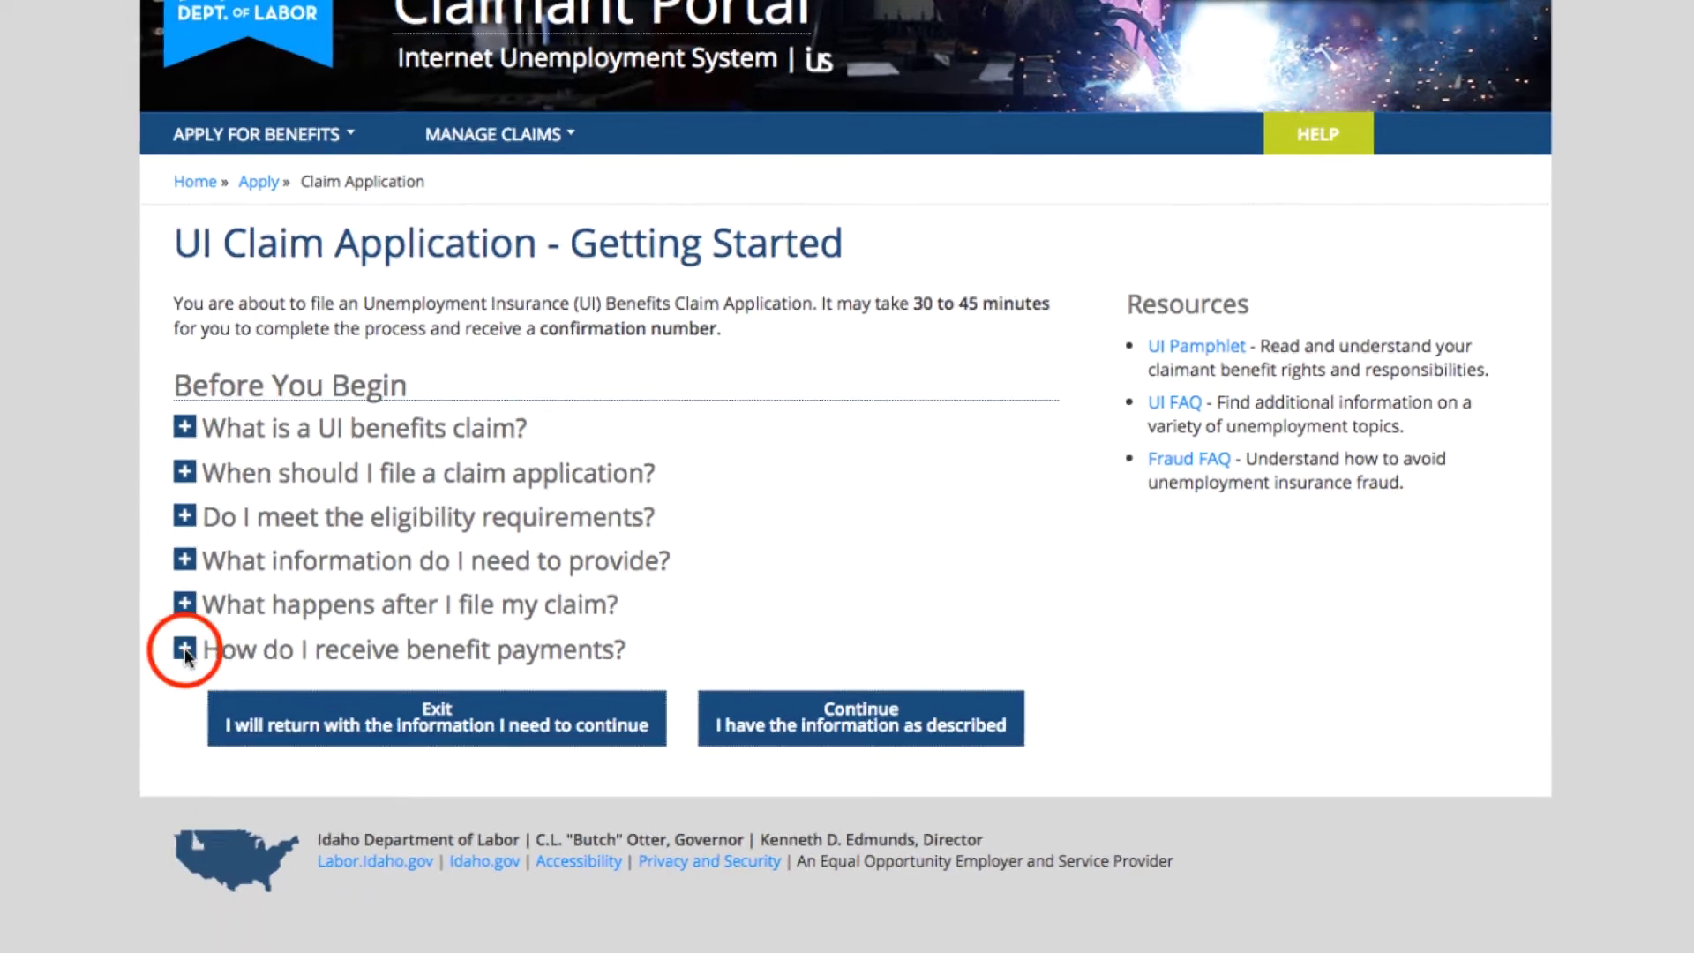
click(146, 694)
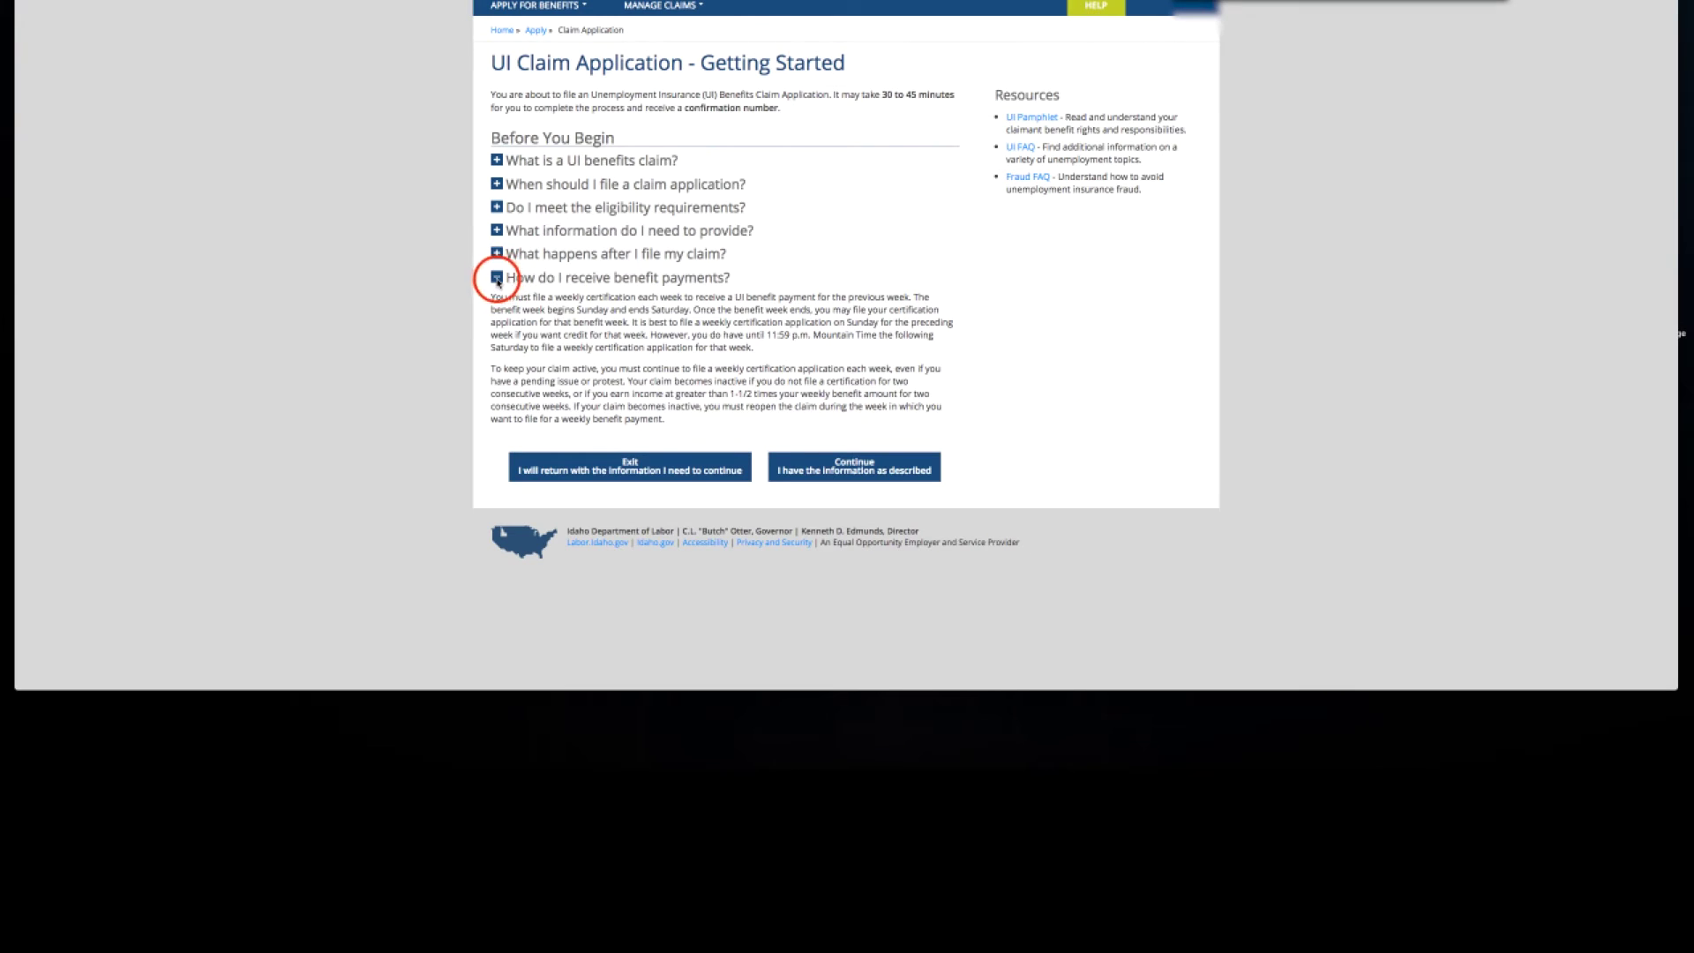
click(496, 278)
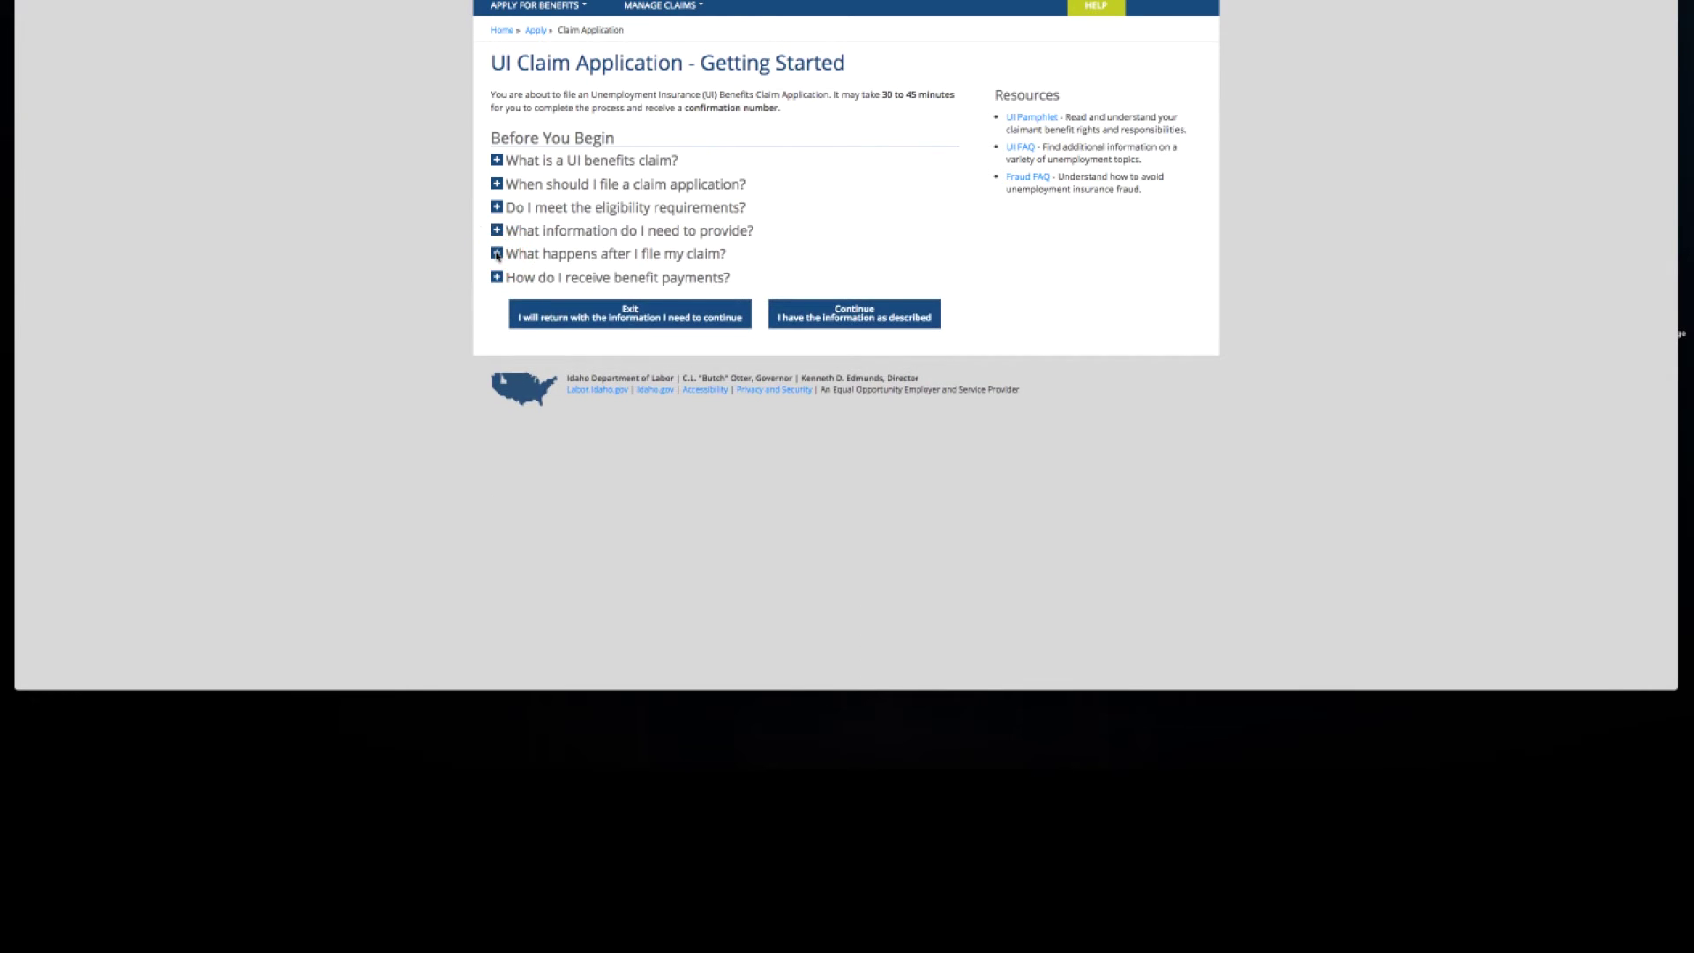
click(497, 254)
click(497, 254)
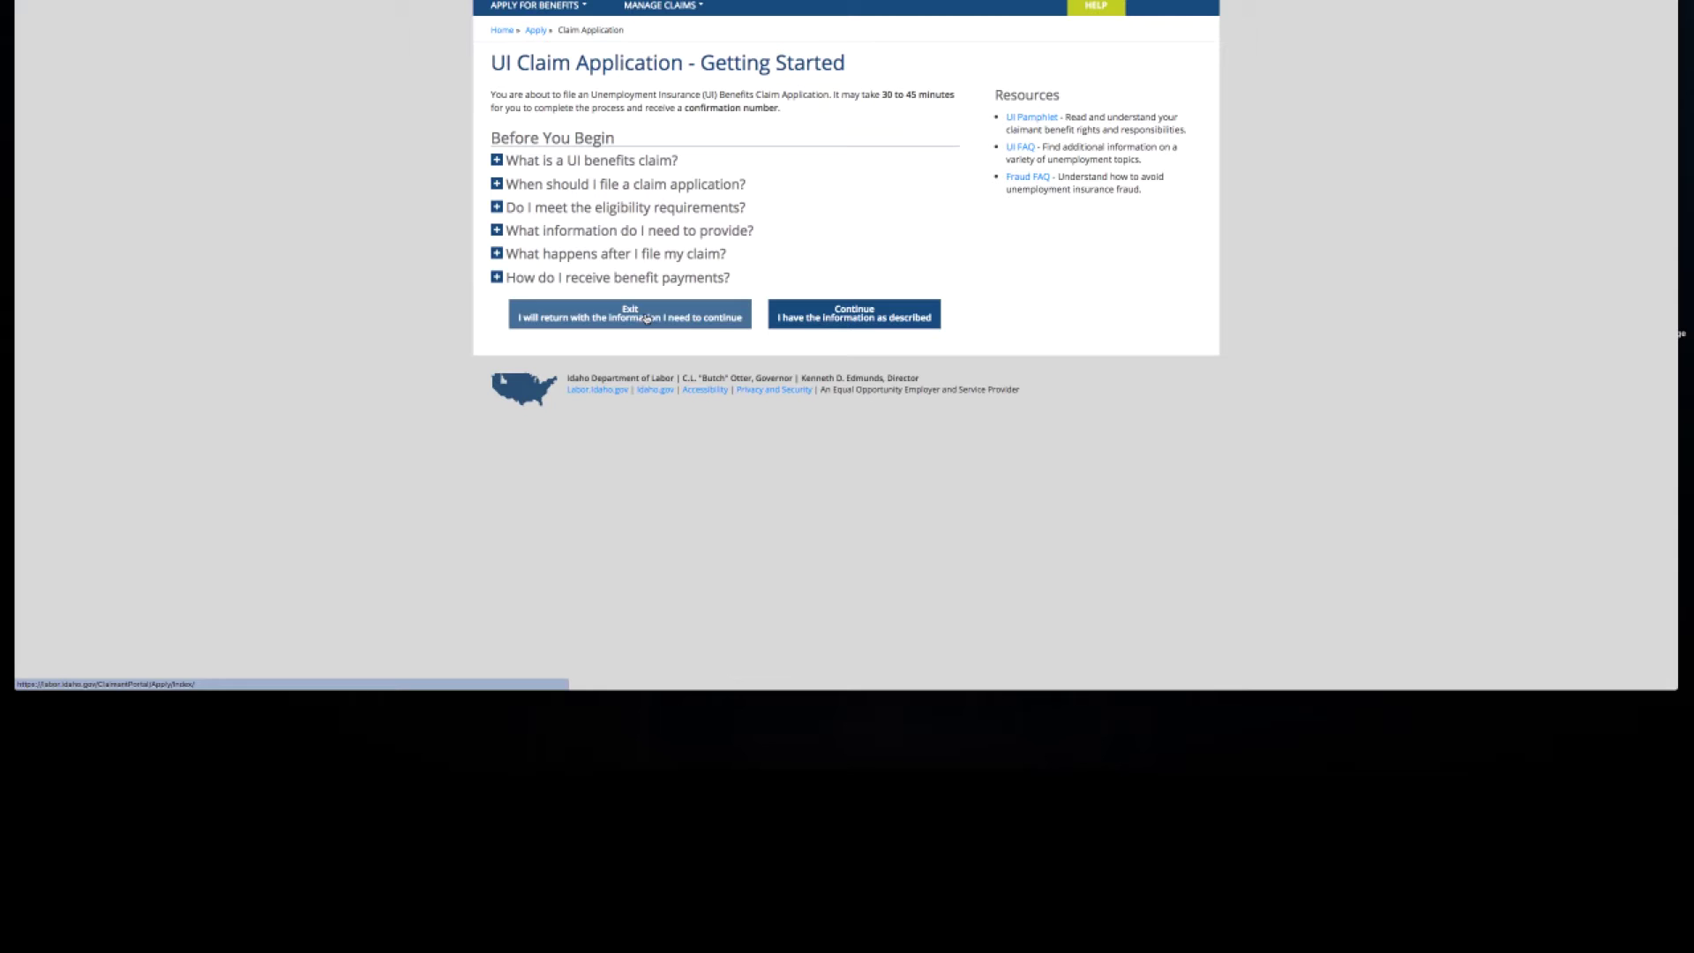
Step: Continue to the fraud warning page and check 'I swear and affirm' for the application
click(869, 320)
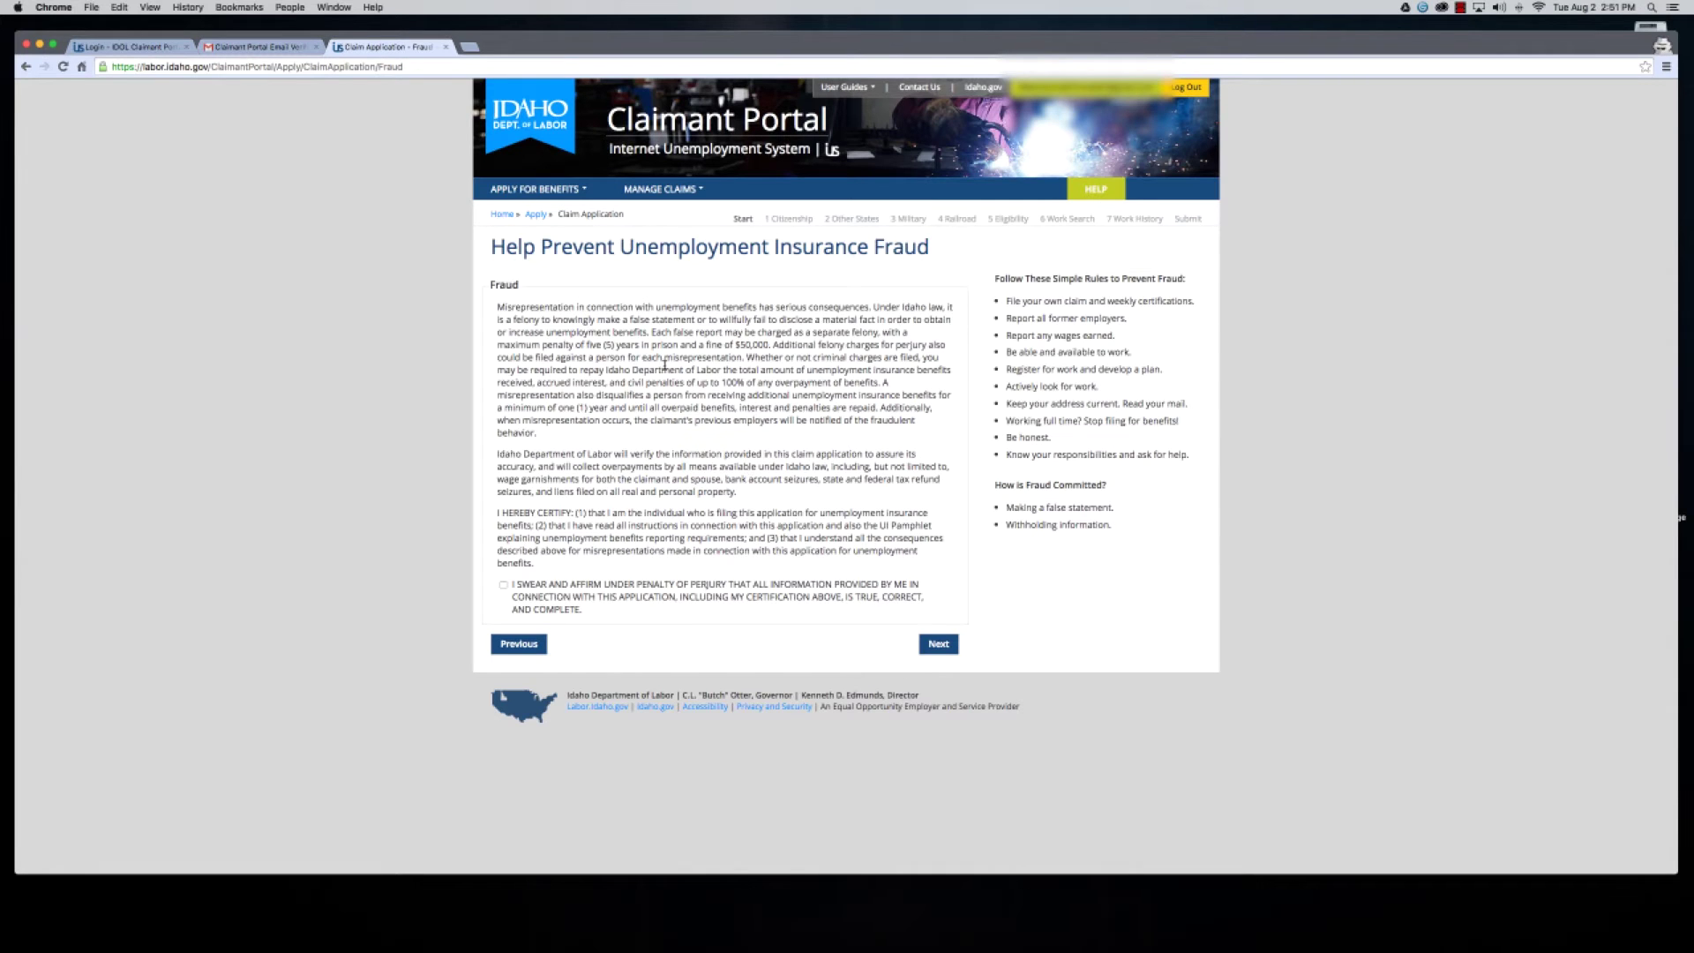
click(502, 585)
Step: Declare U.S. Citizen status and answer No to other-state benefits in the past 12 months
click(941, 646)
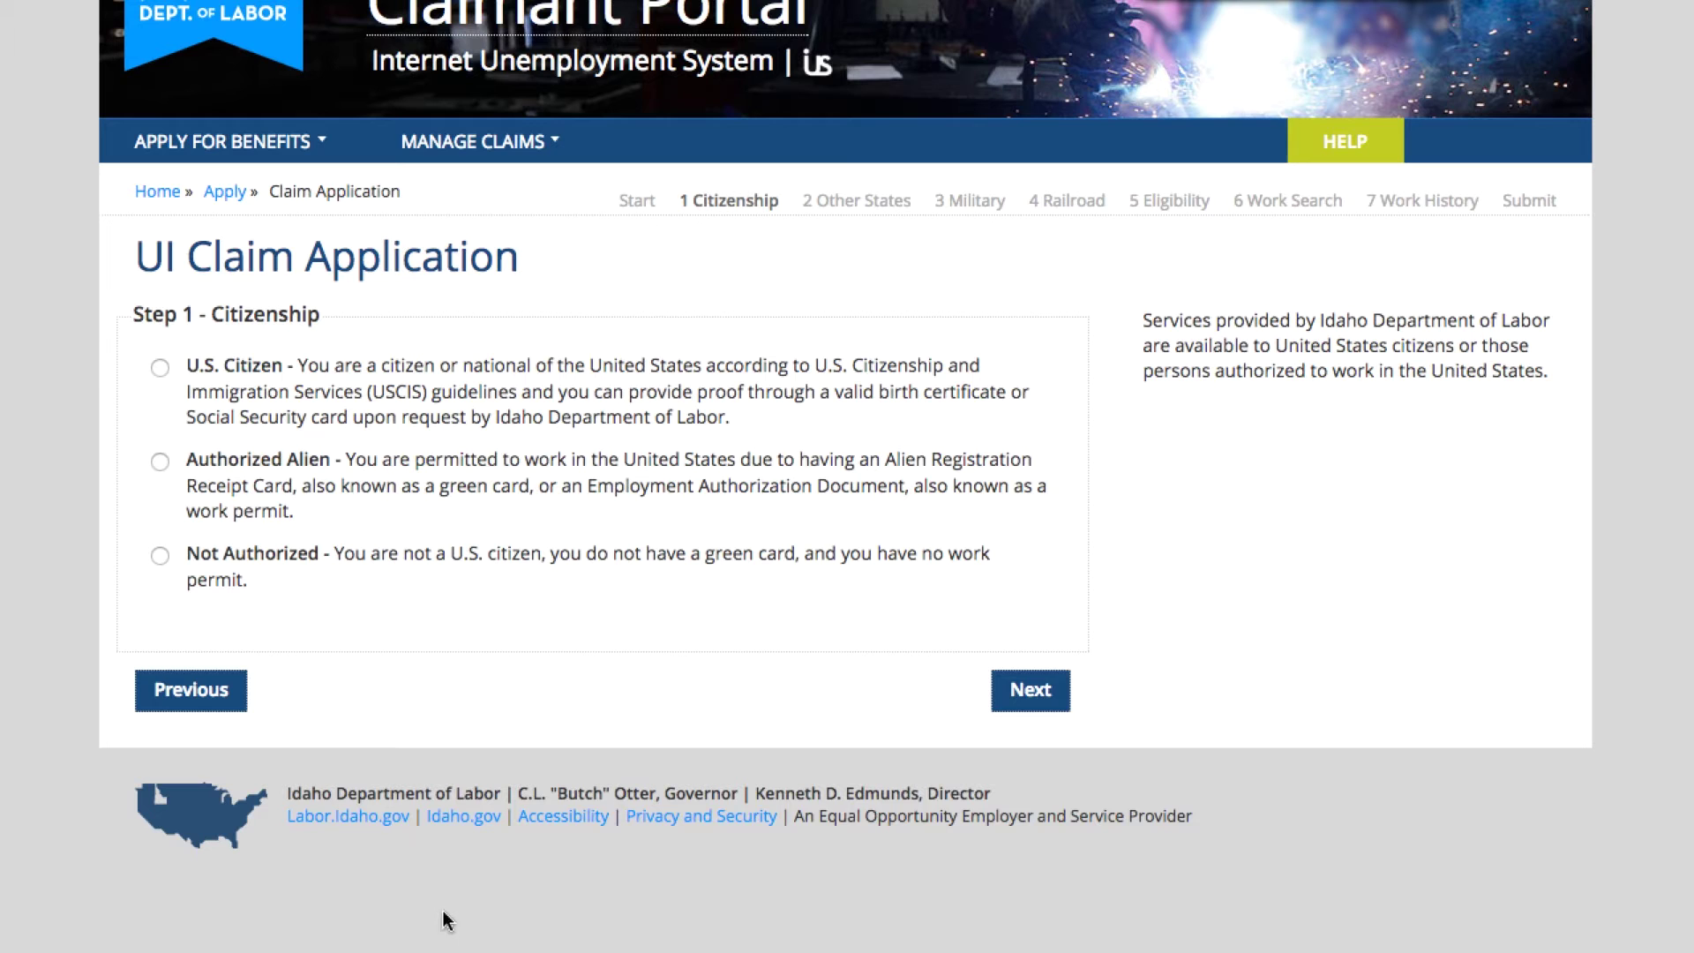
click(160, 368)
click(1041, 695)
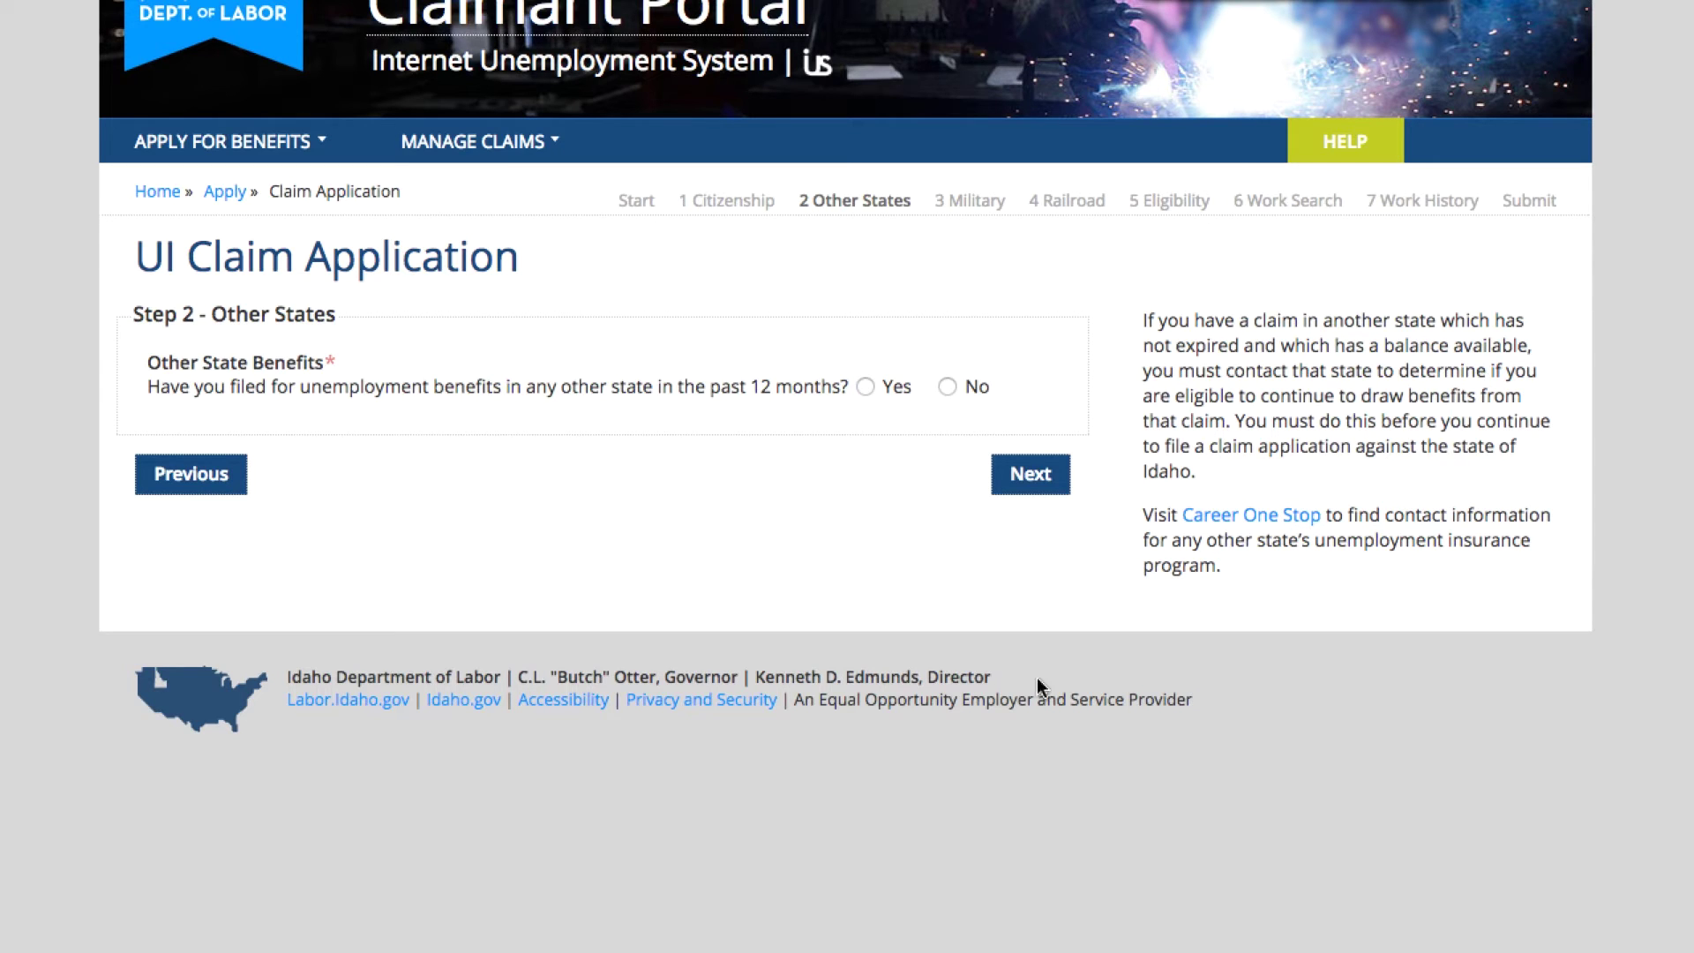
click(865, 388)
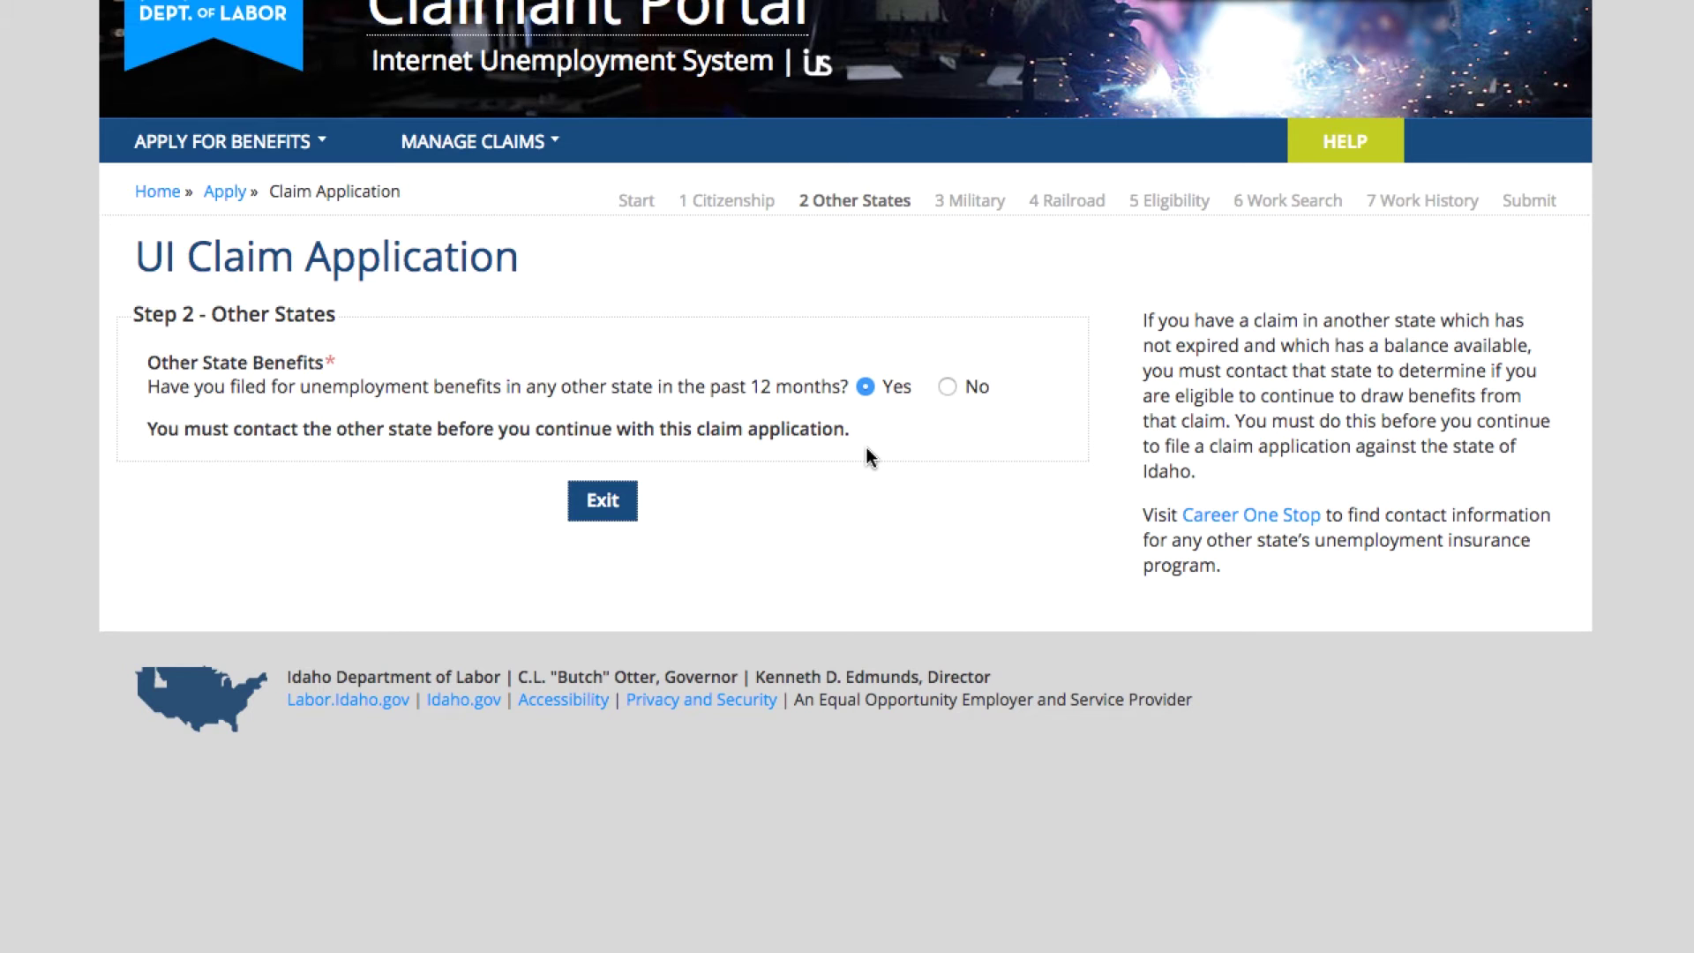
click(948, 388)
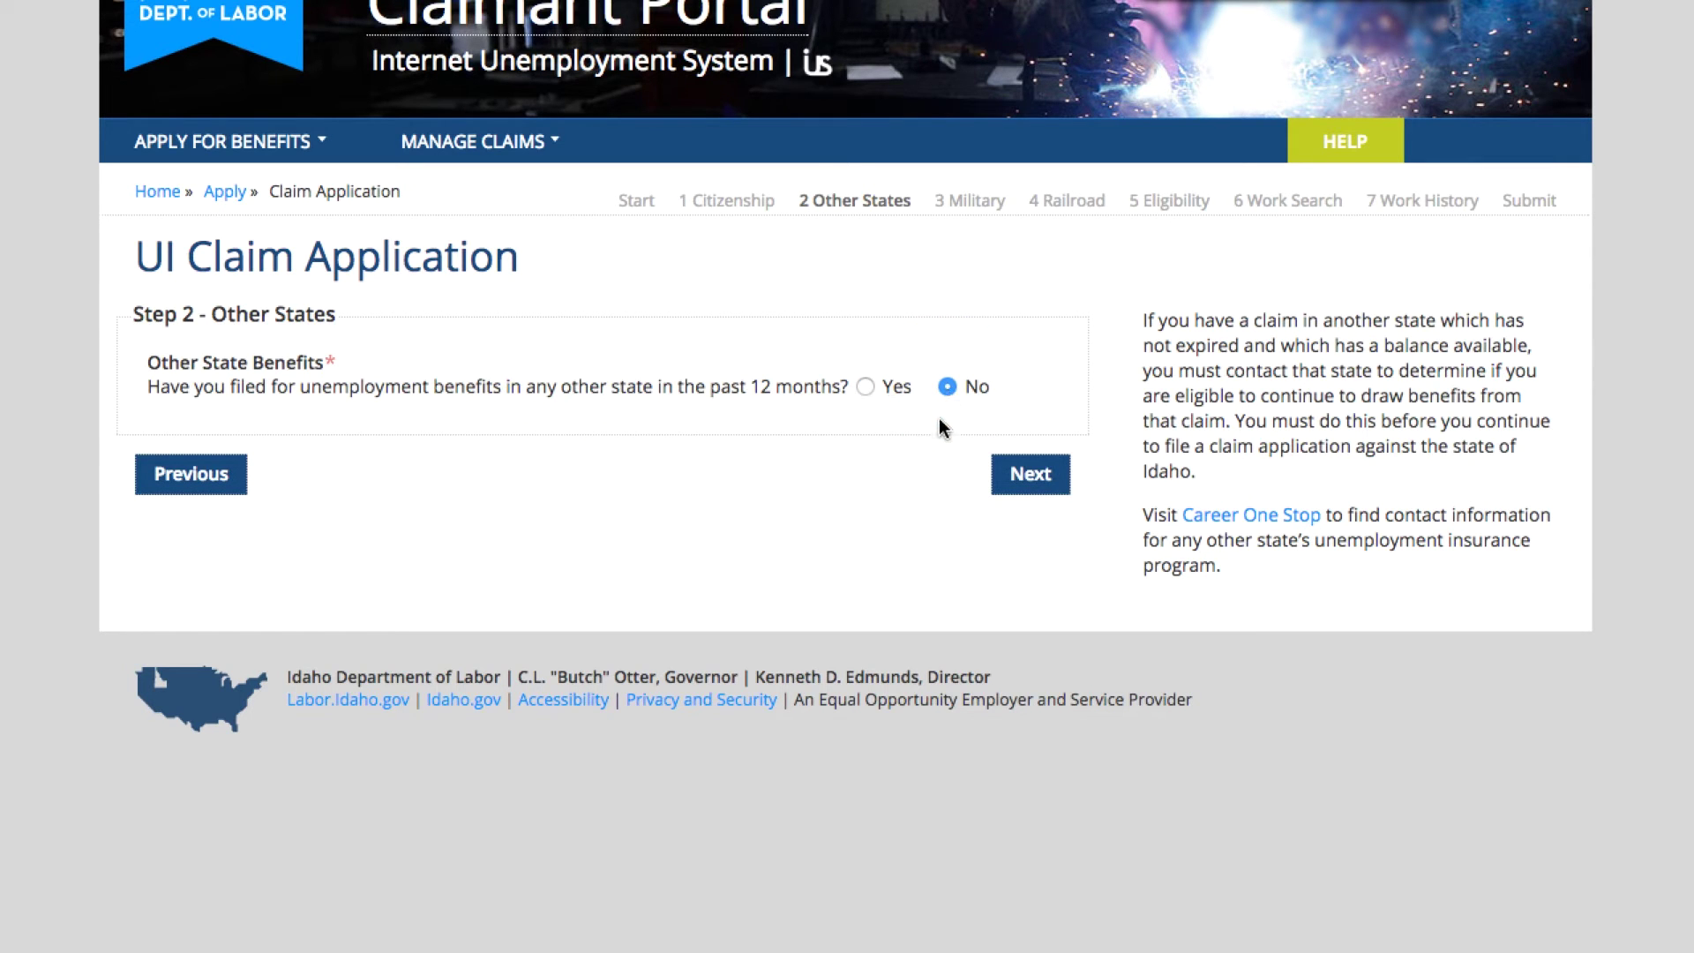
Step: Answer No for Military Service and No for Railroad Benefits, reaching Step 5 Eligibility
click(1033, 480)
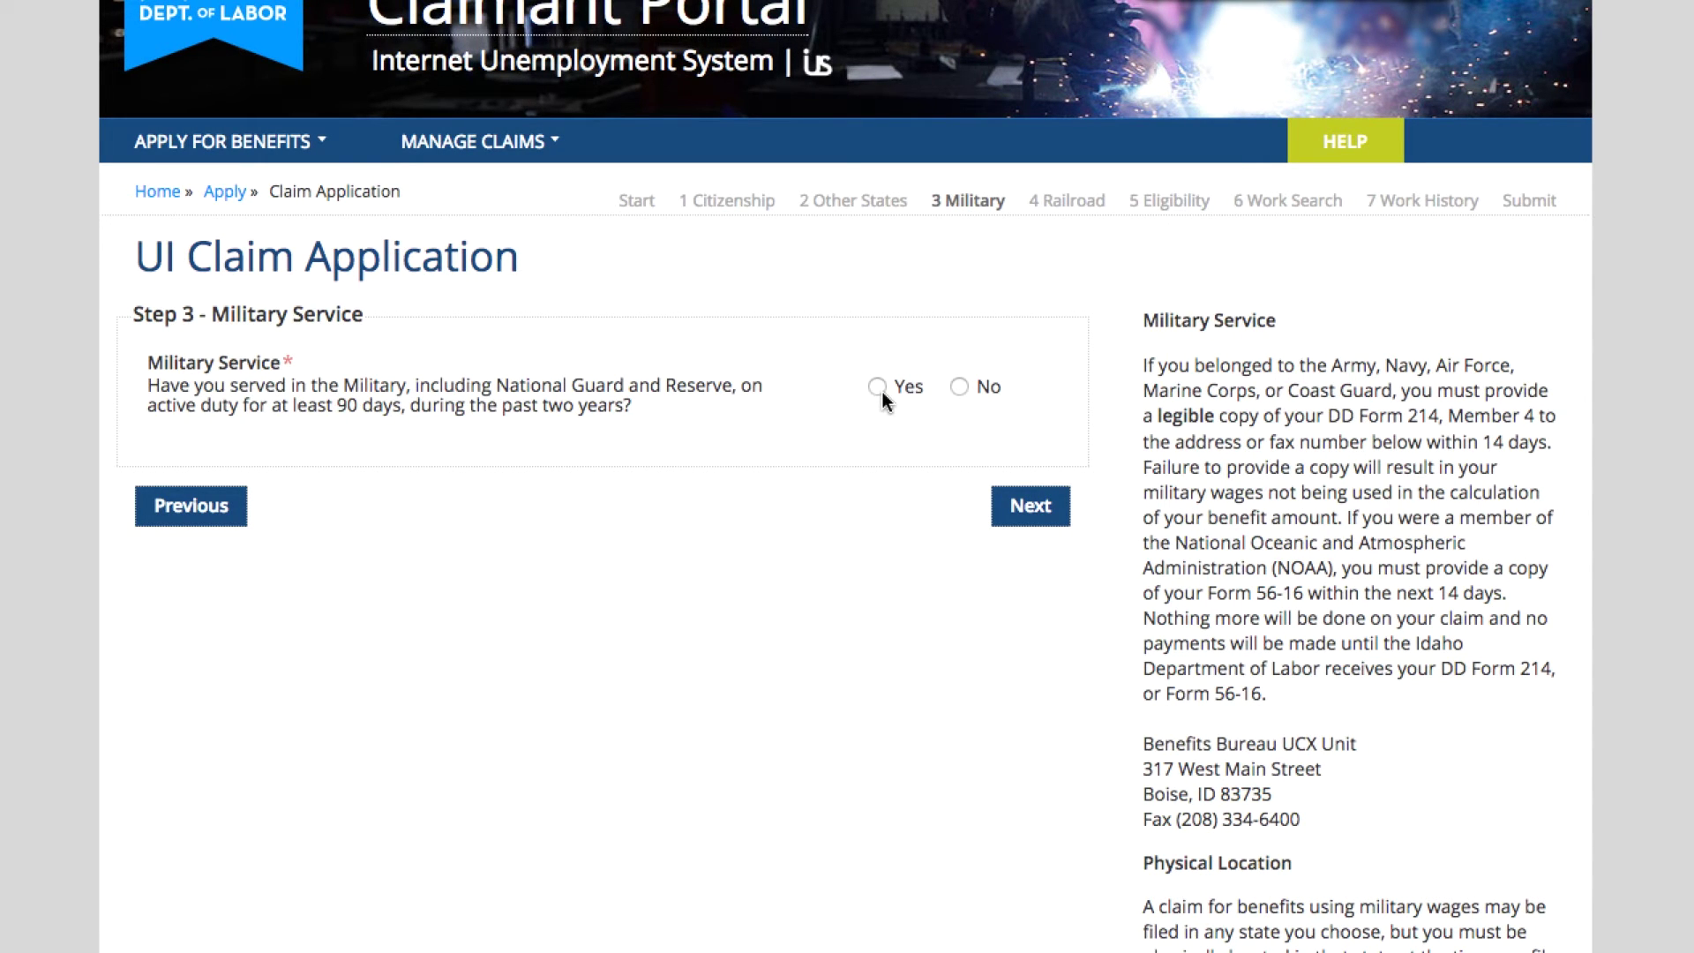
click(963, 388)
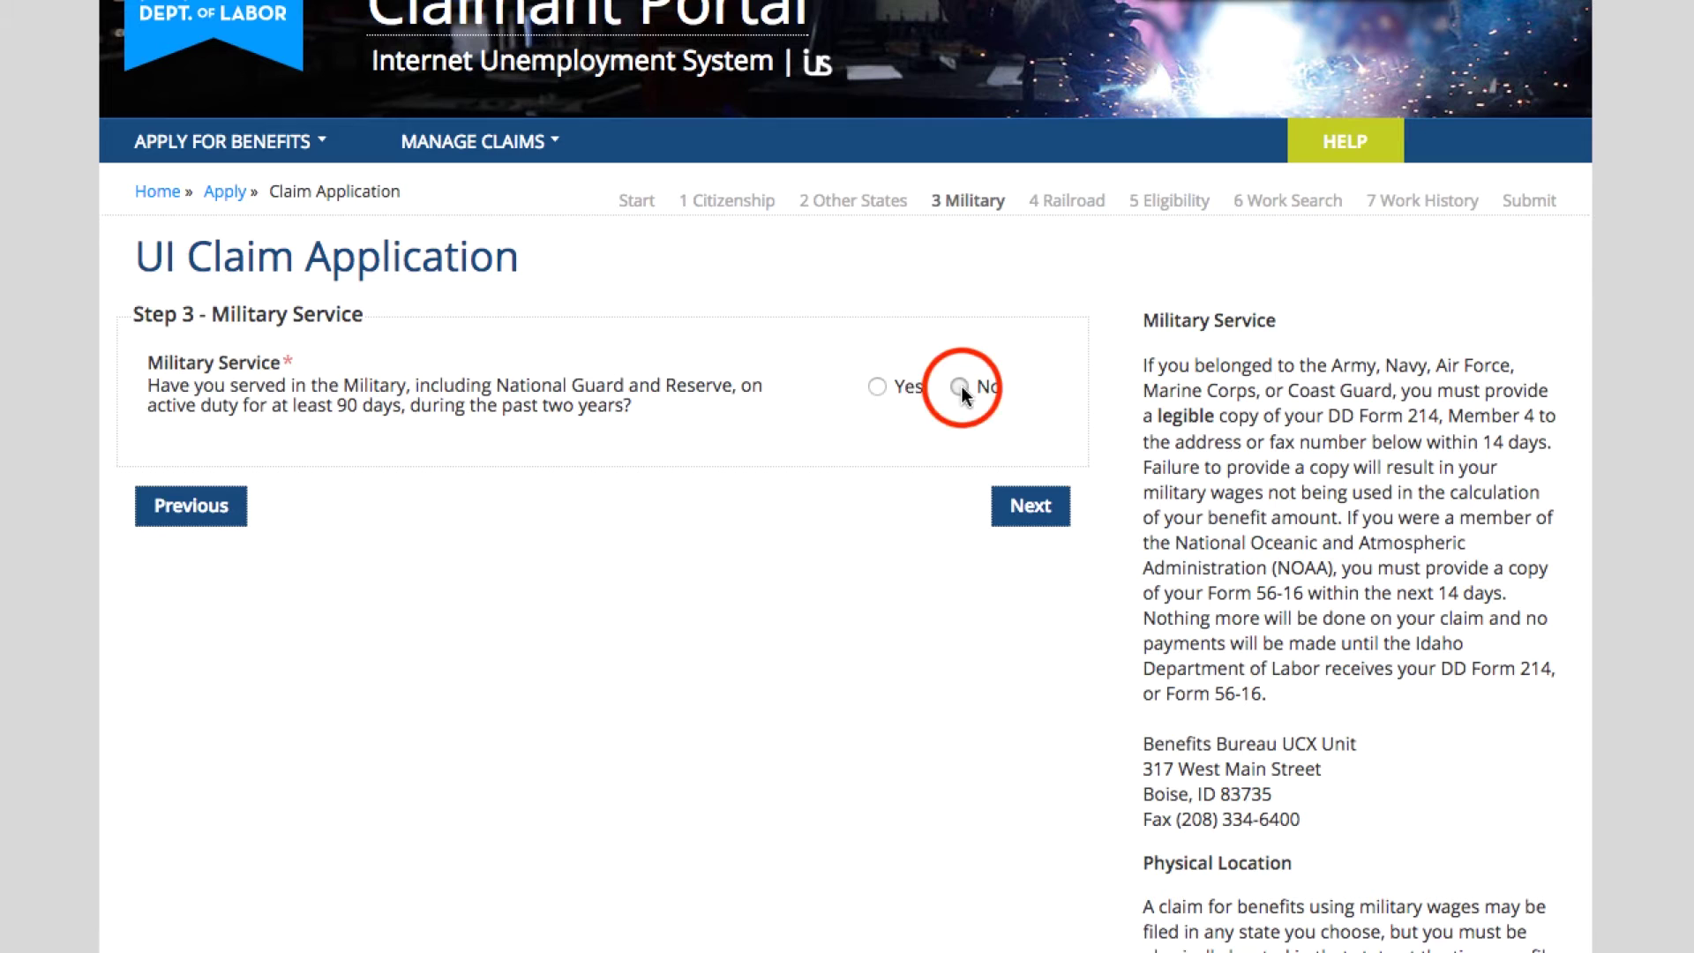
click(1032, 509)
click(1034, 511)
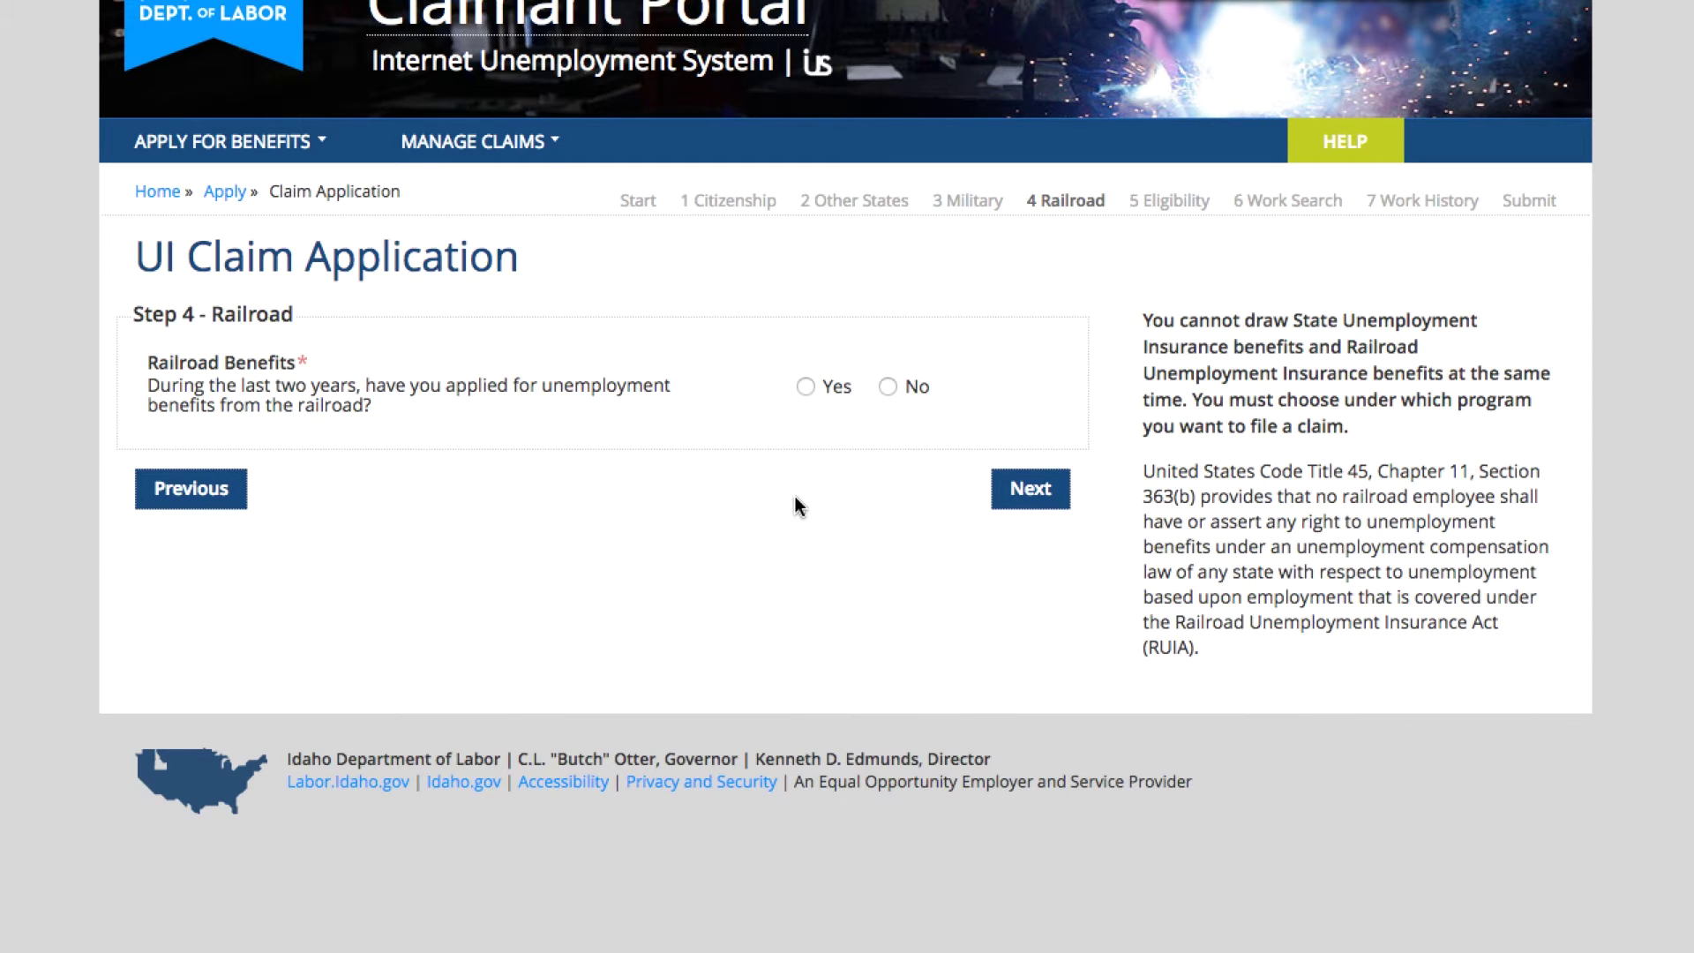
click(887, 386)
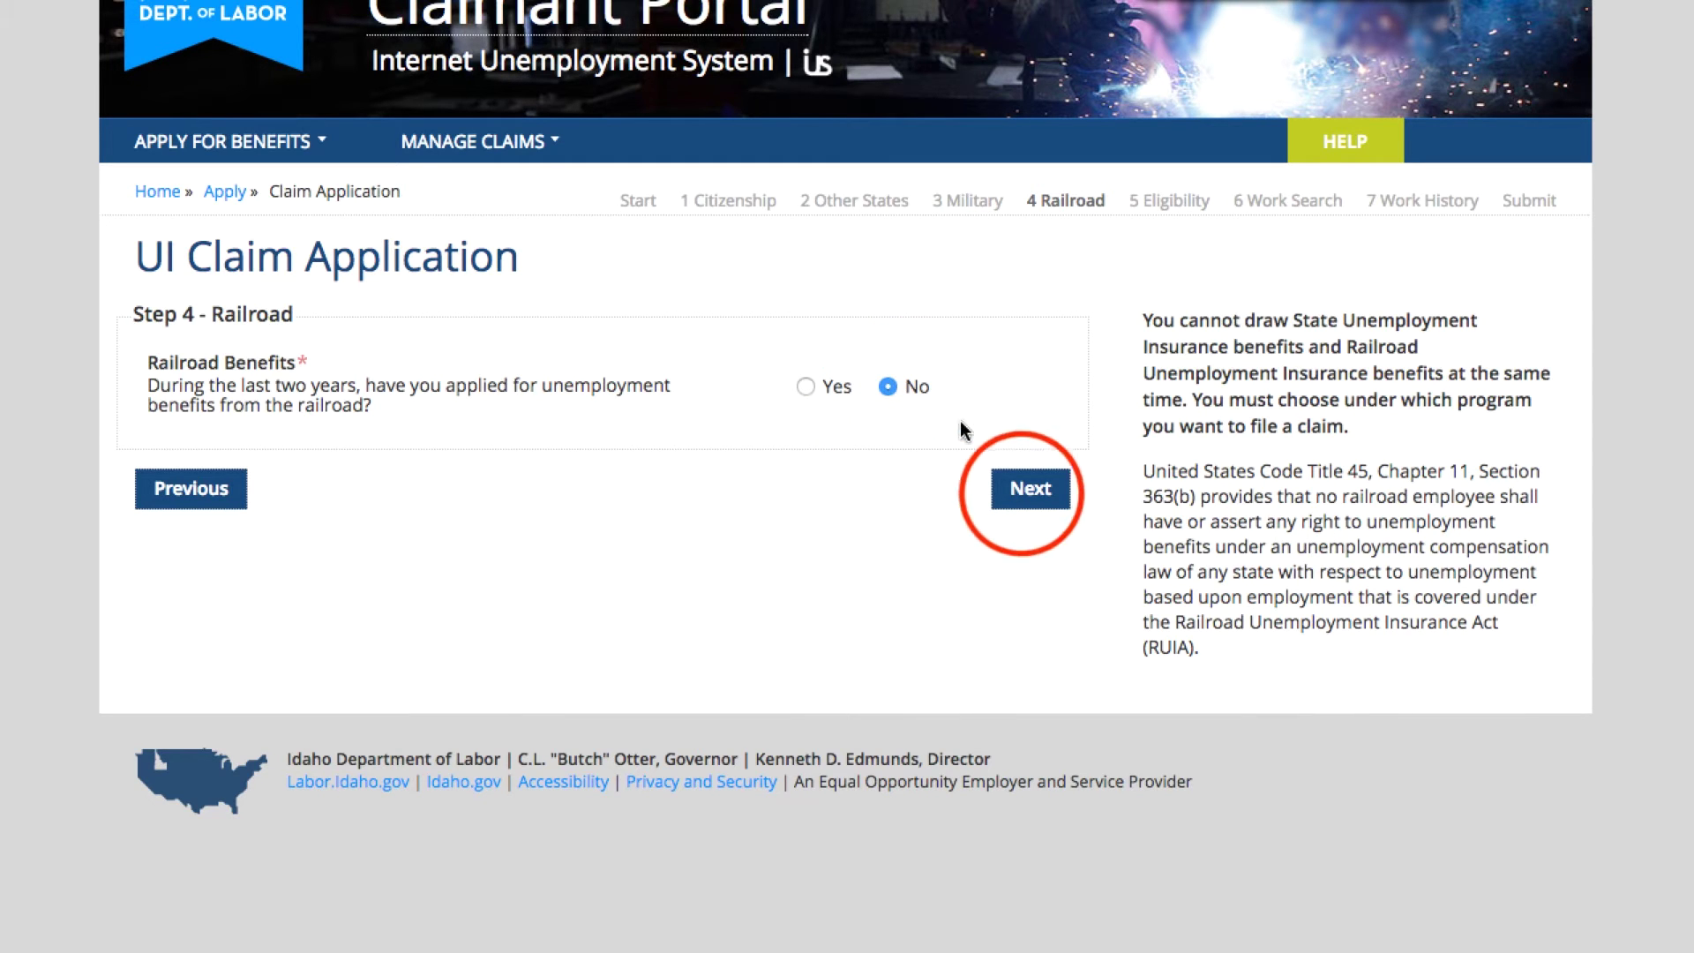
click(1024, 500)
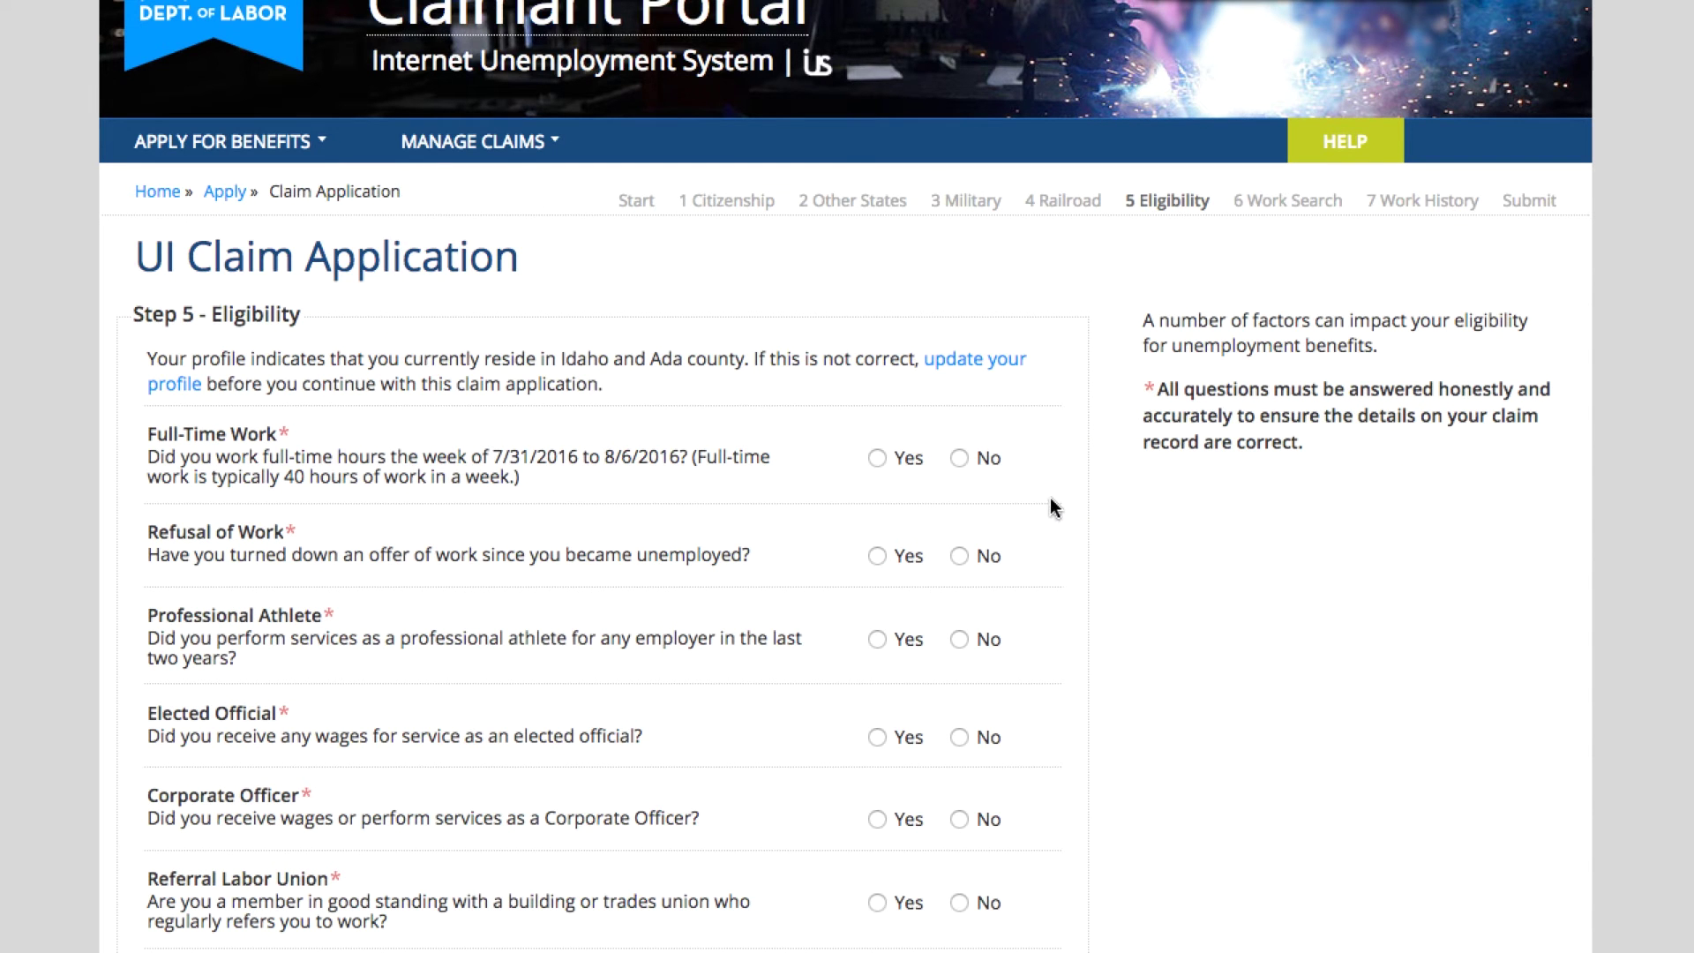
Step: Mark No for Refusal of Work, Professional Athlete, Elected Official, Corporate Officer and Referral Labor Union
scroll(1209, 617, down, 1)
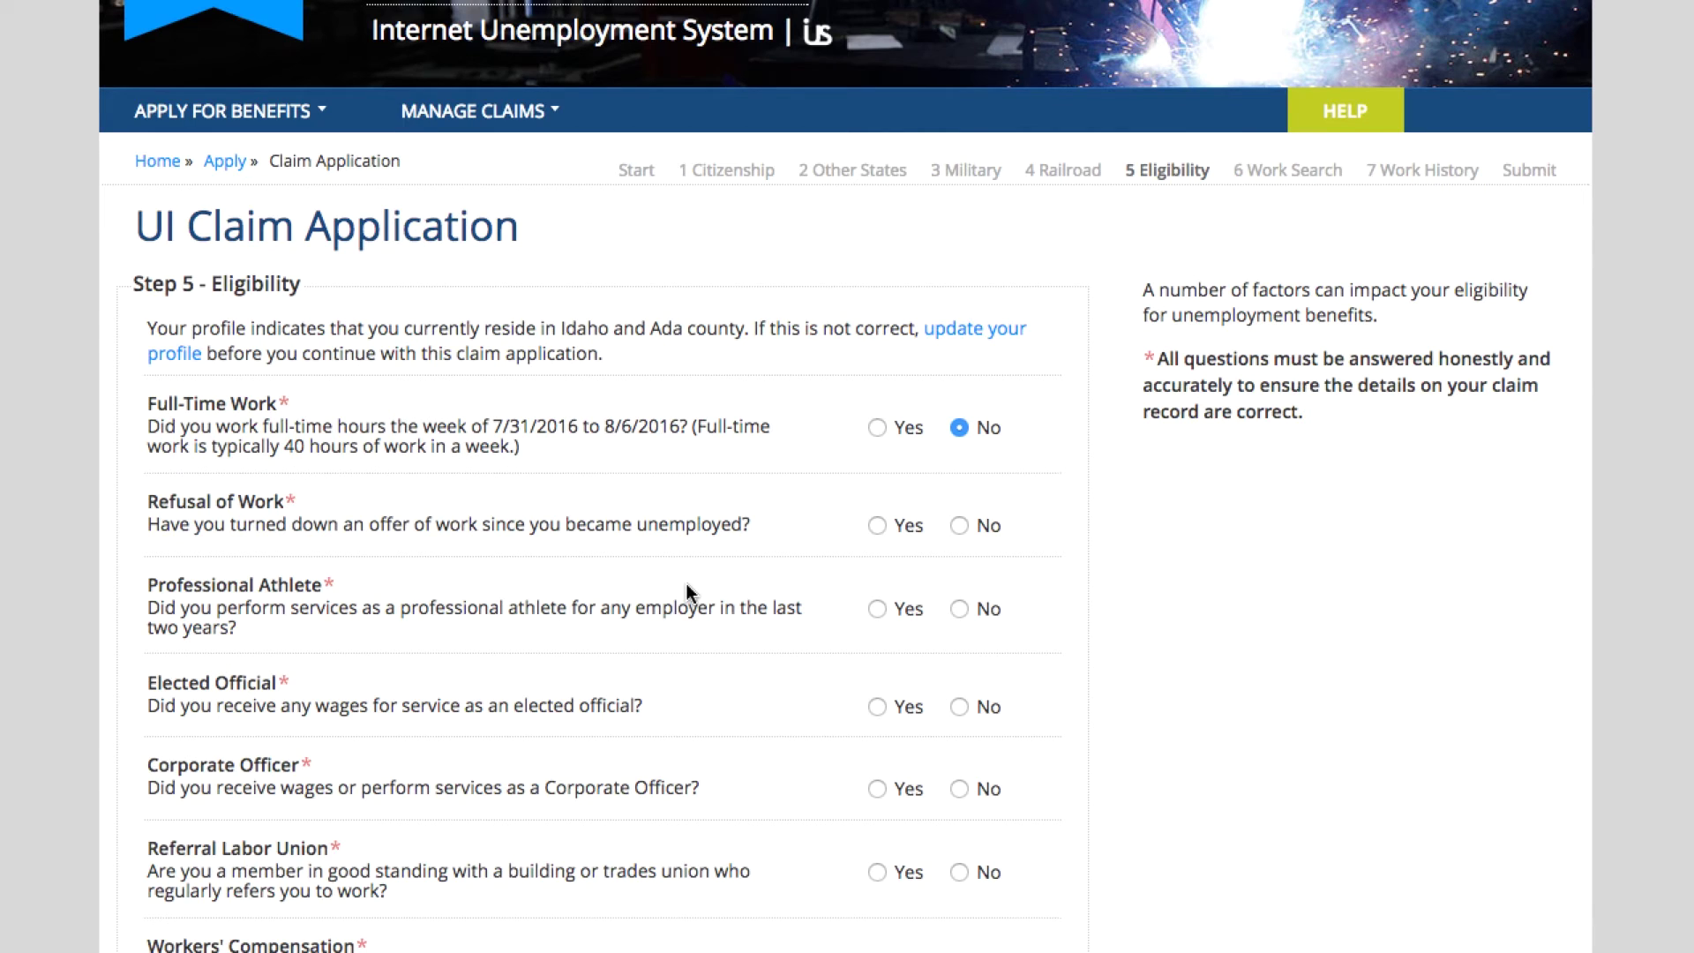
click(960, 527)
click(959, 609)
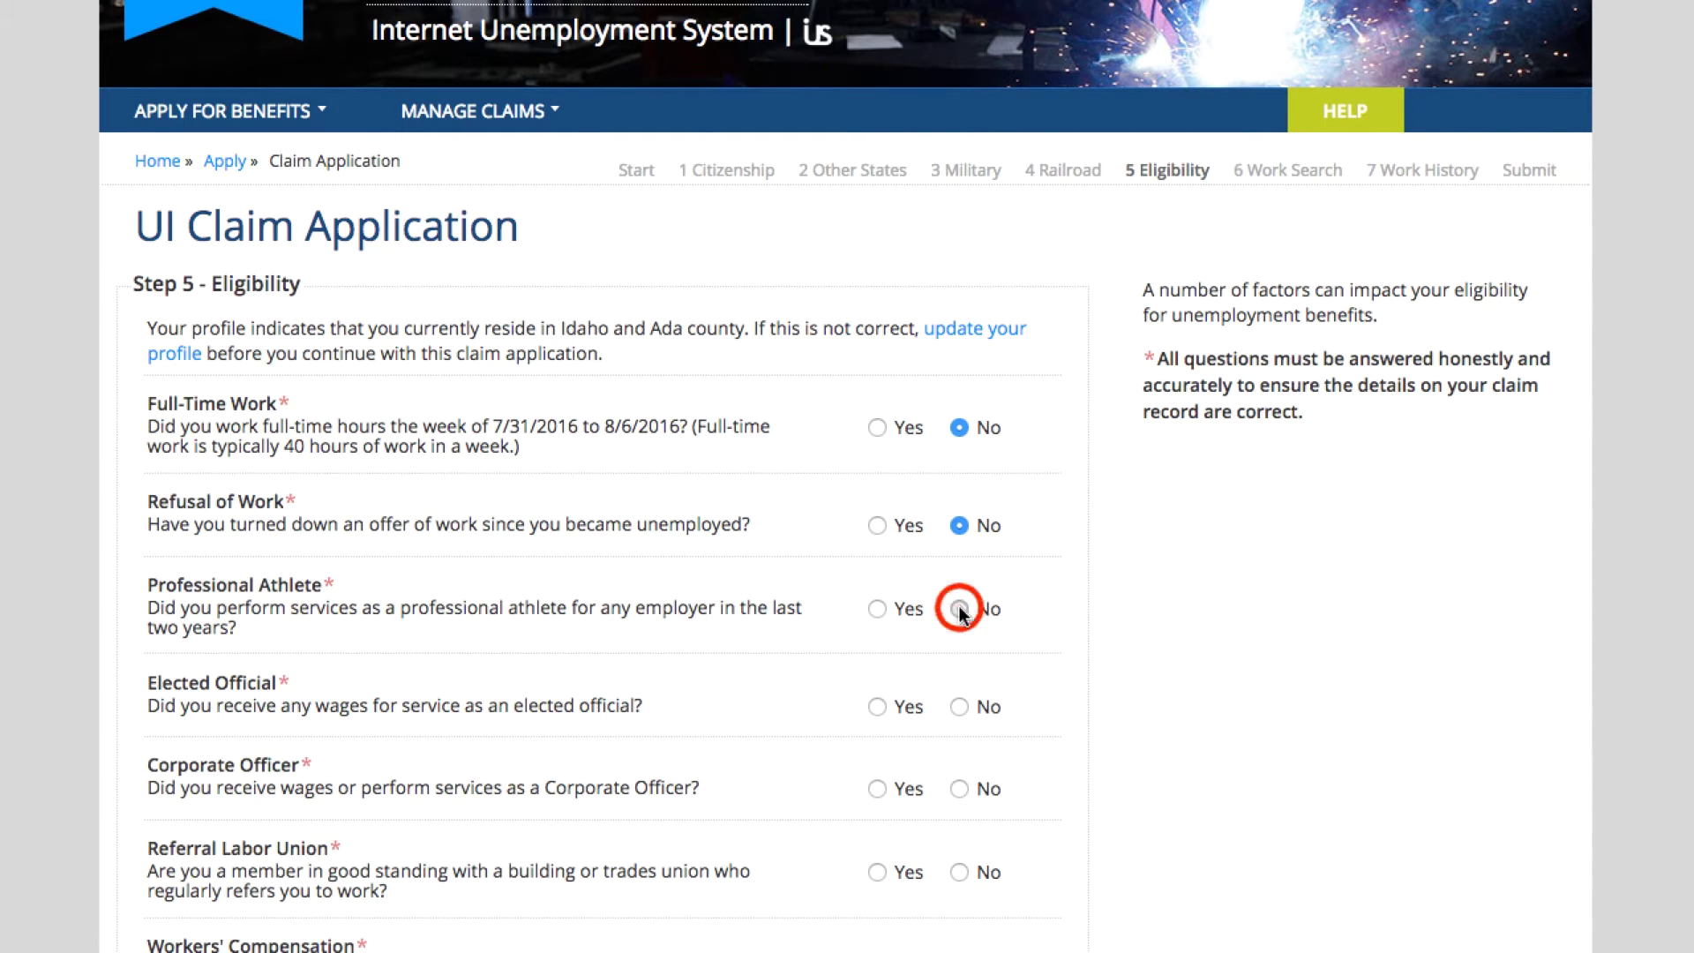
click(961, 709)
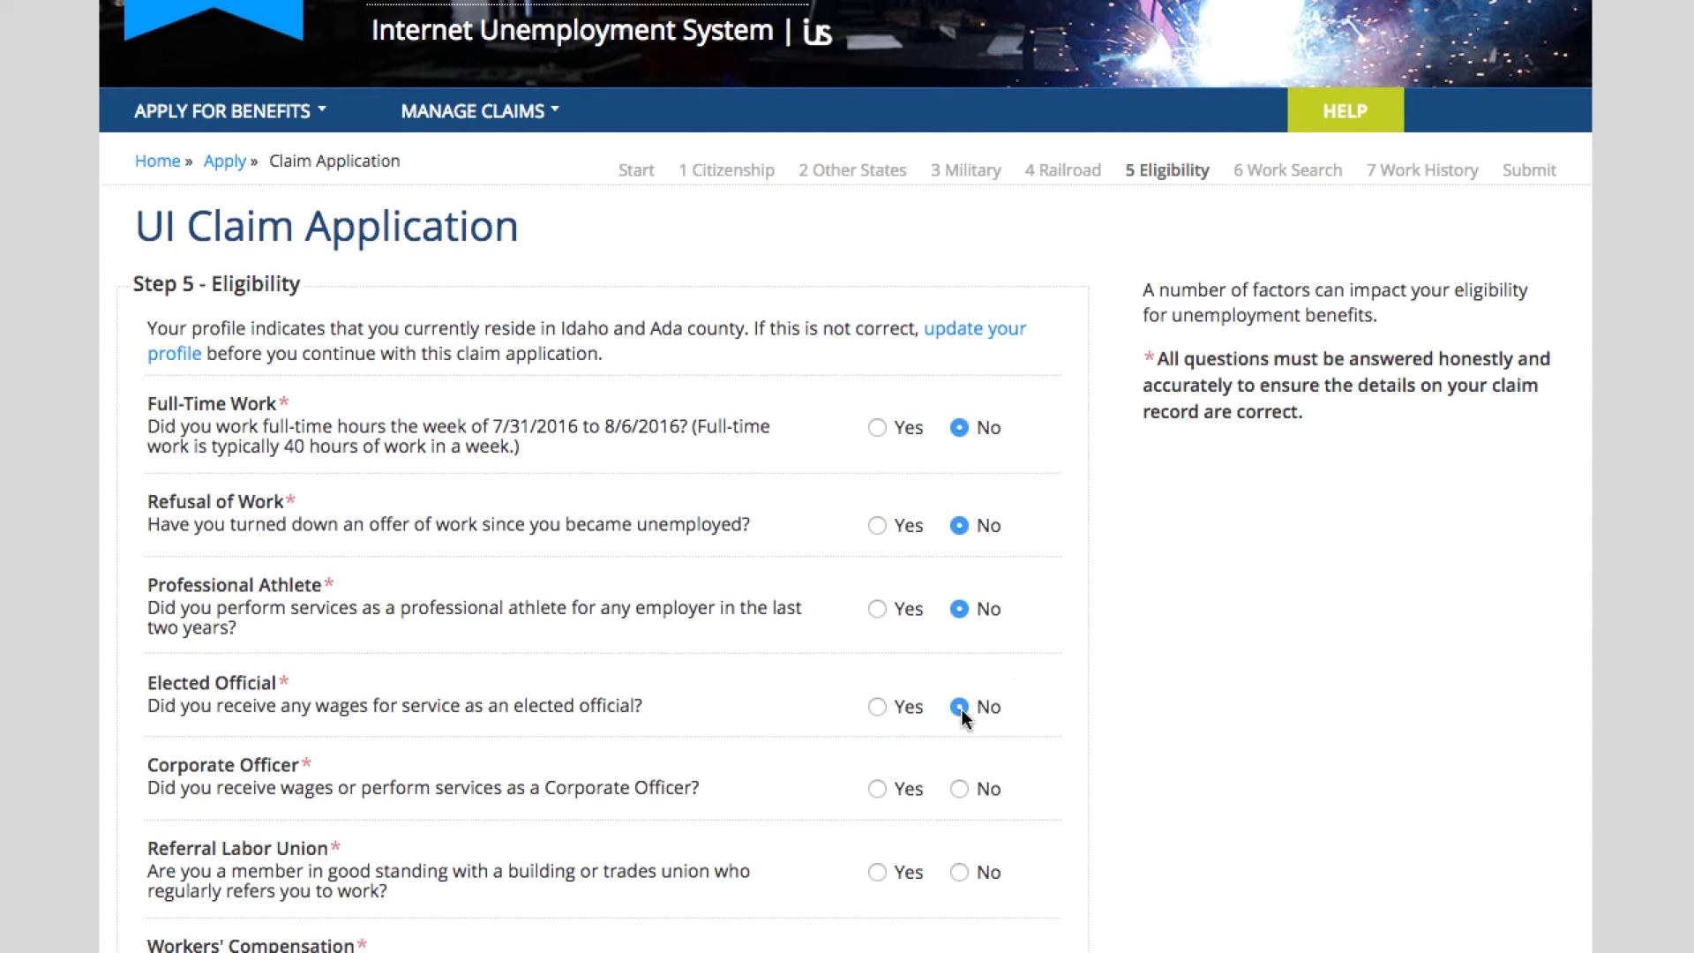
click(961, 782)
click(962, 875)
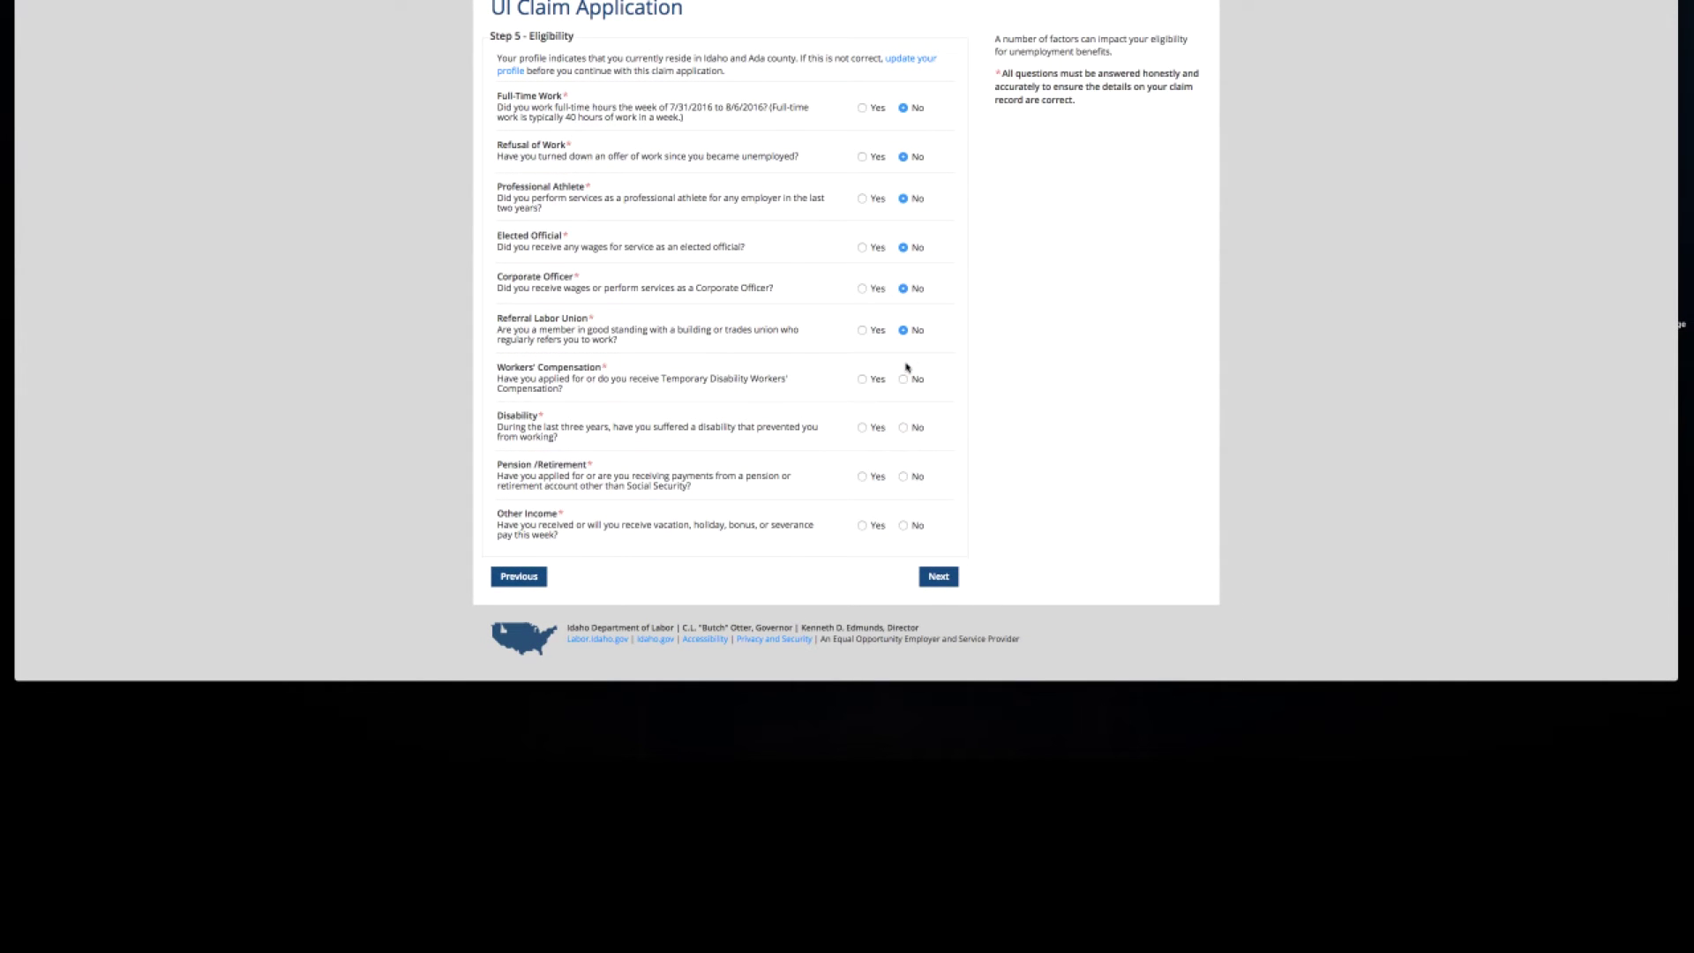
Step: Mark No for Workers' Compensation, Disability, Pension/Retirement and Other Income
click(903, 379)
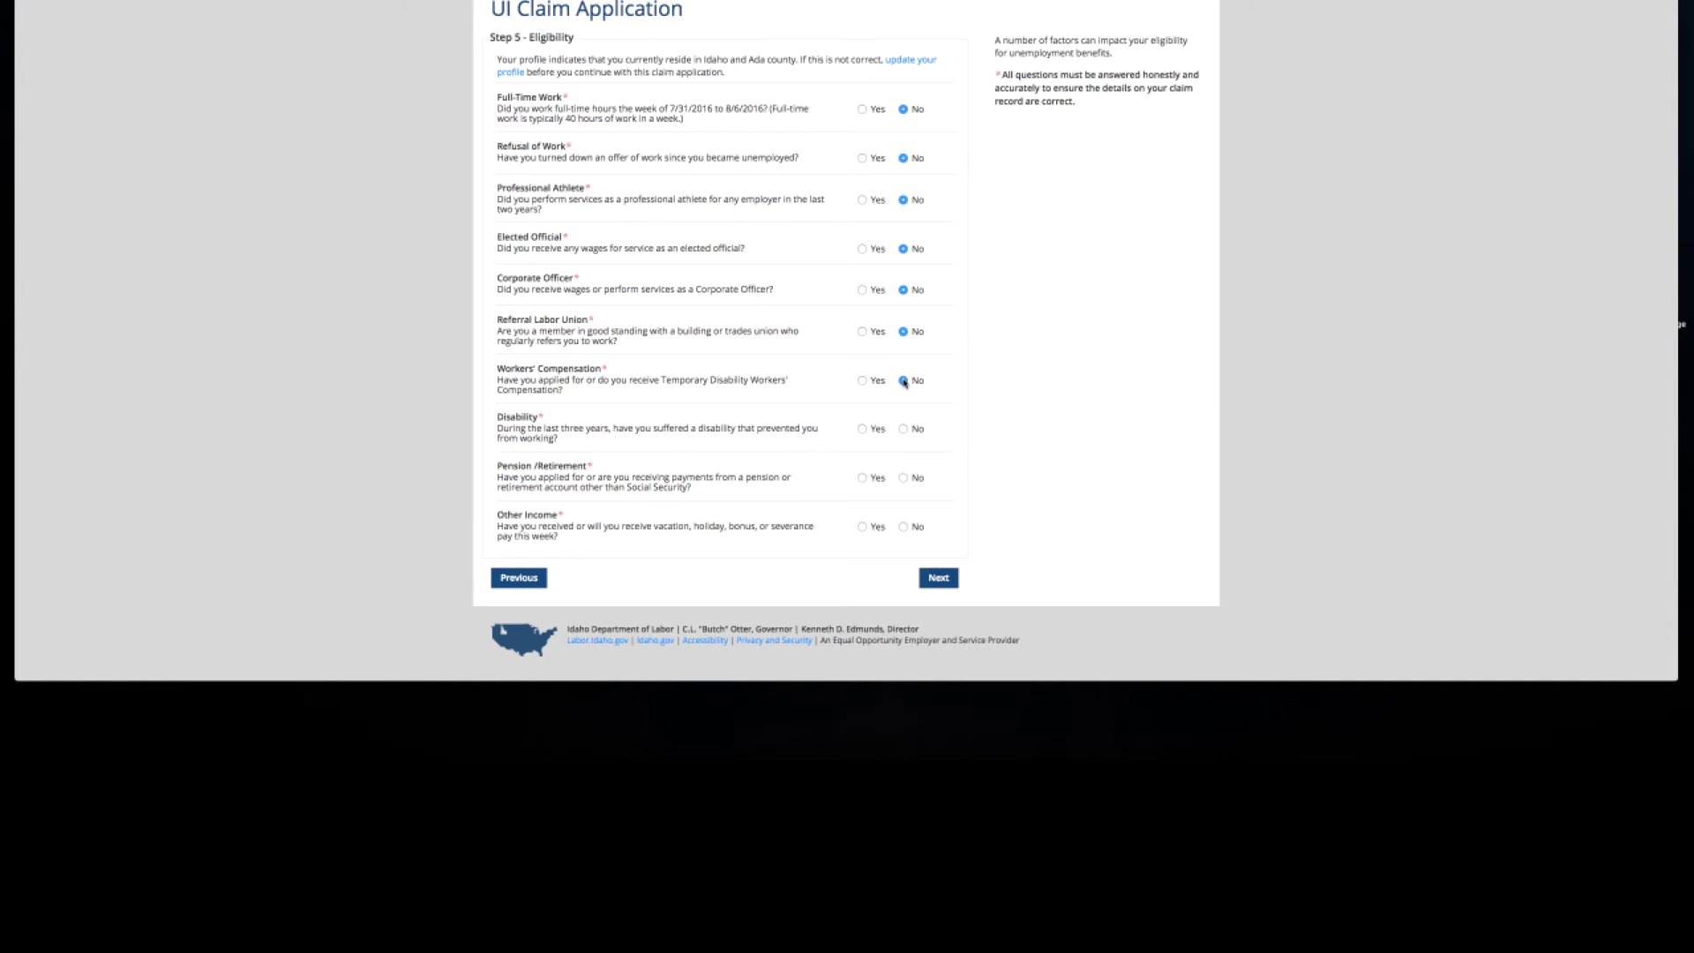
click(903, 429)
click(904, 479)
click(904, 526)
Step: On Work Search, answer Yes to seeking and being able to work full time, No to school
click(939, 579)
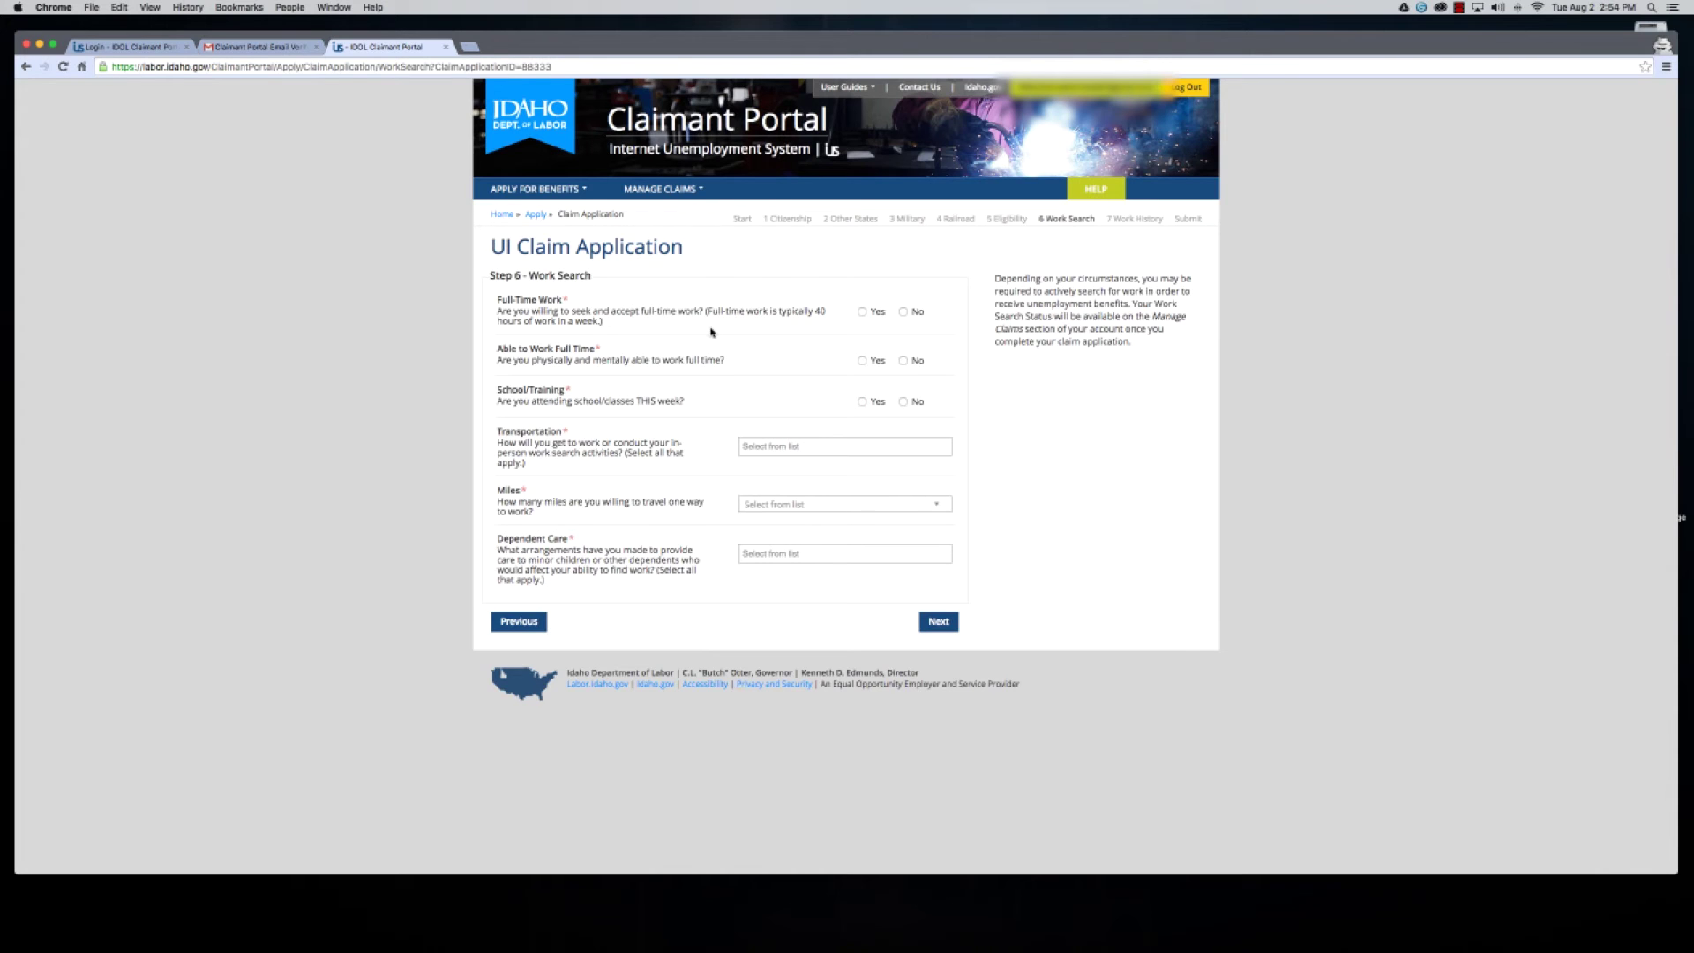
click(862, 312)
click(863, 361)
click(913, 403)
Step: Set transportation to Family, travel distance to Up to 15 miles, and dependent care to Not Applicable
click(779, 447)
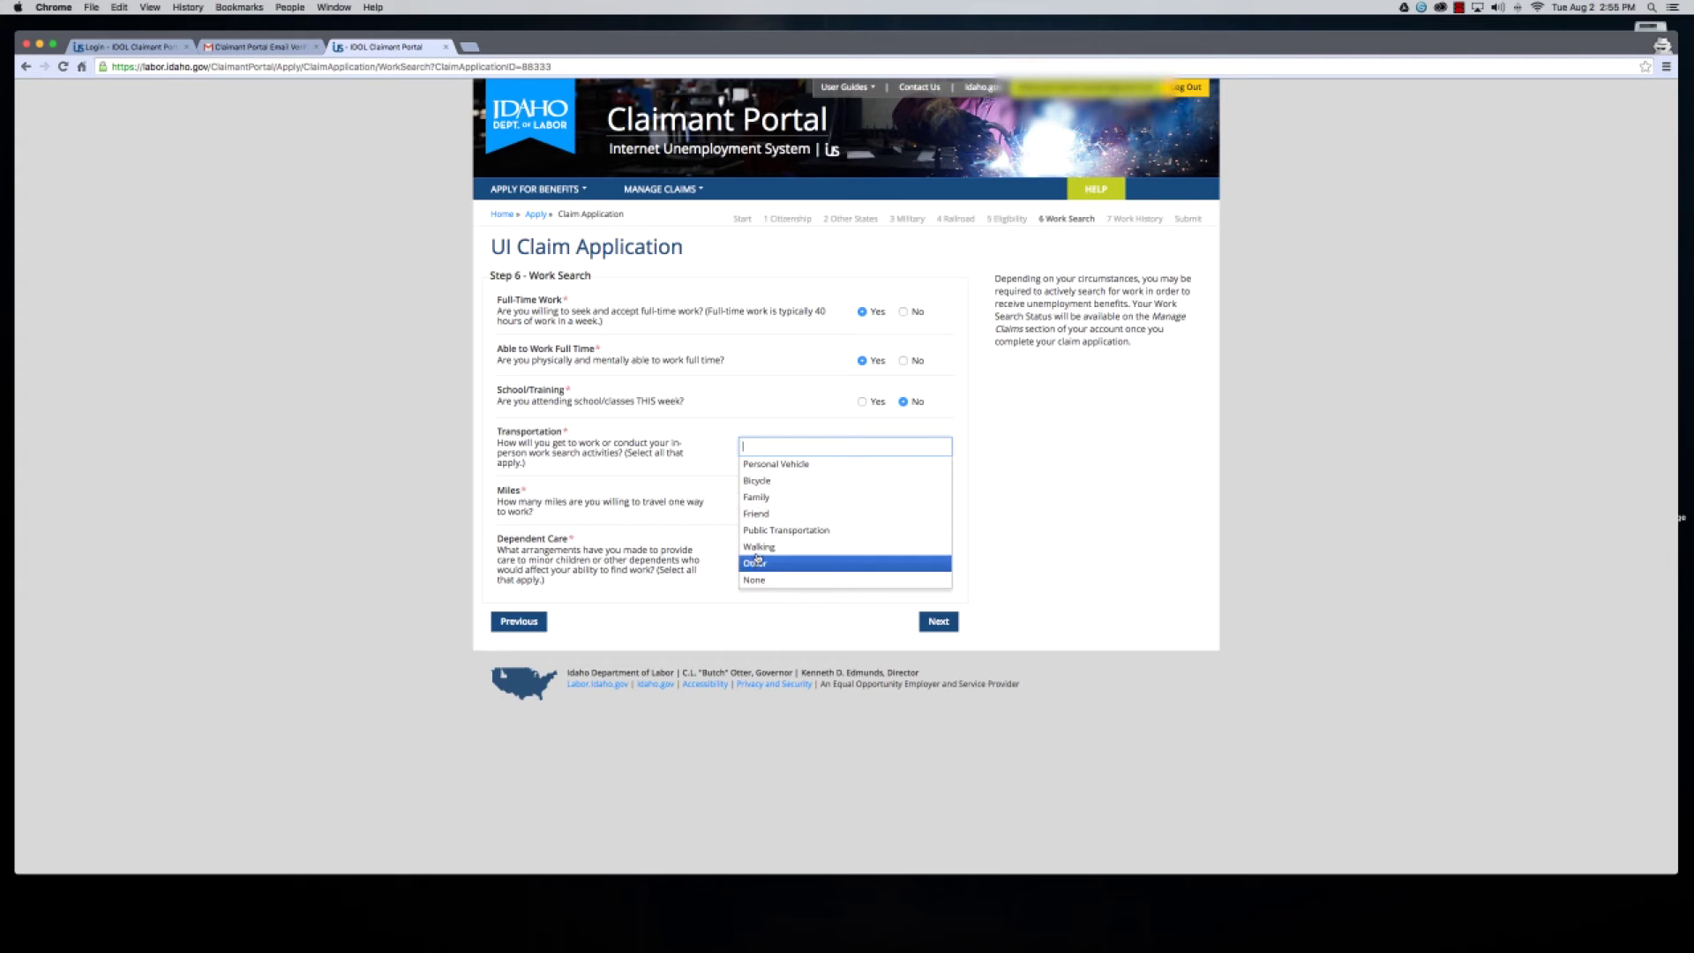
click(767, 498)
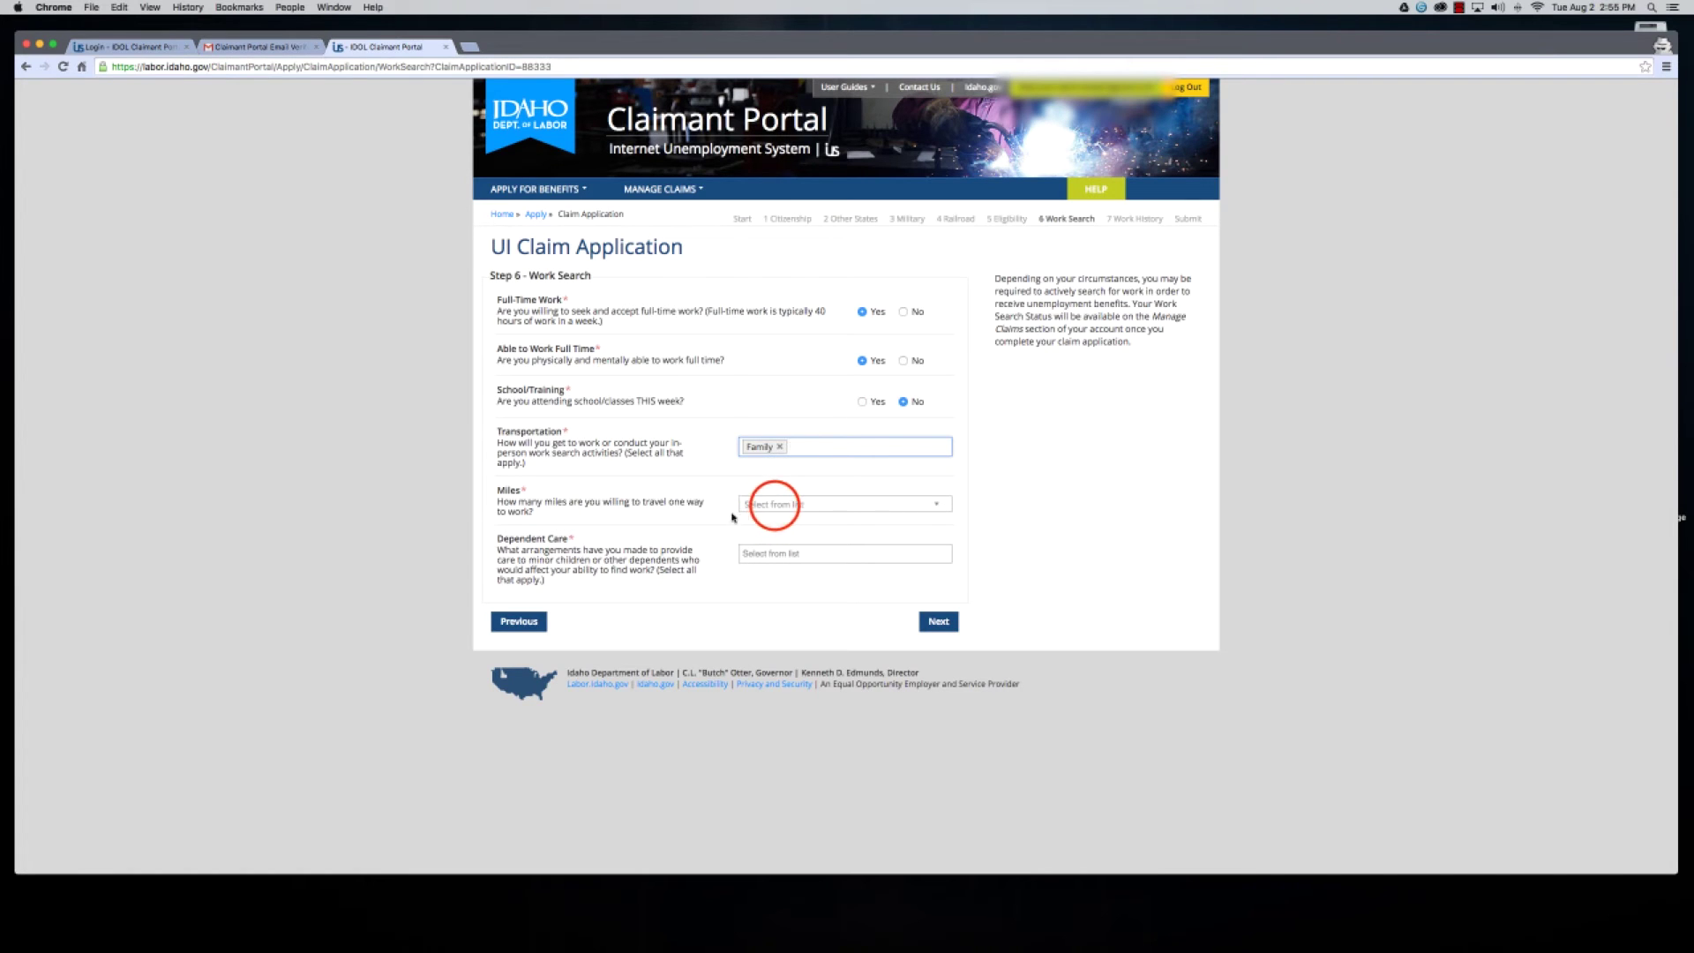
click(775, 505)
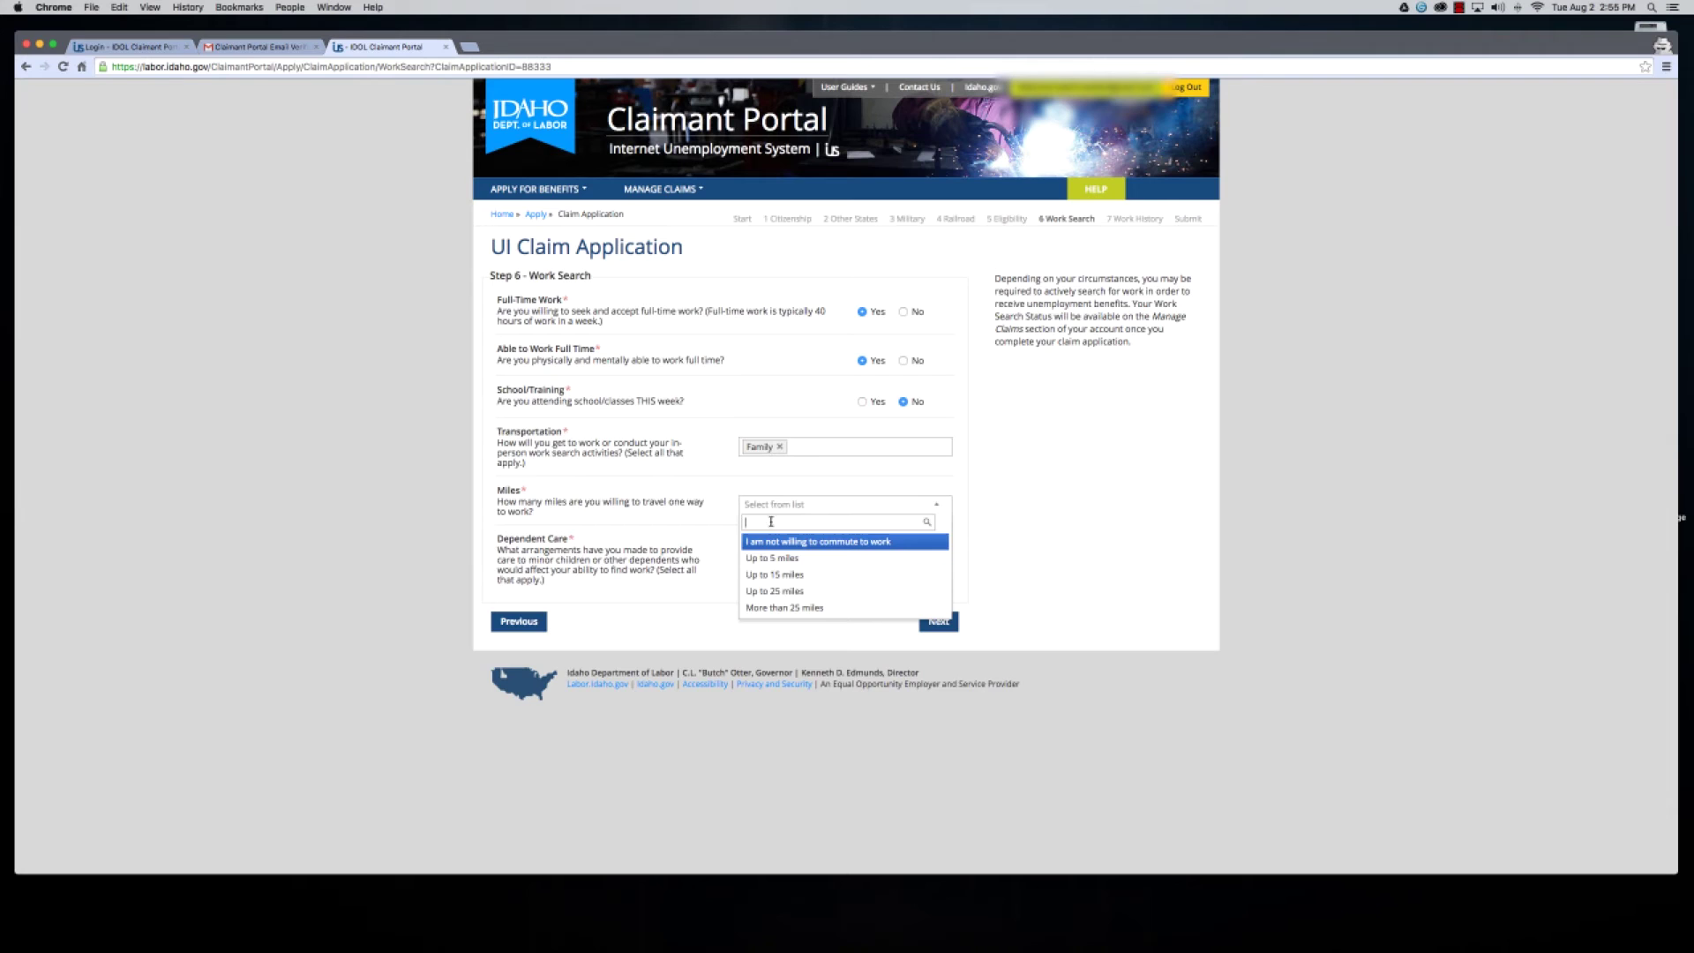
click(786, 575)
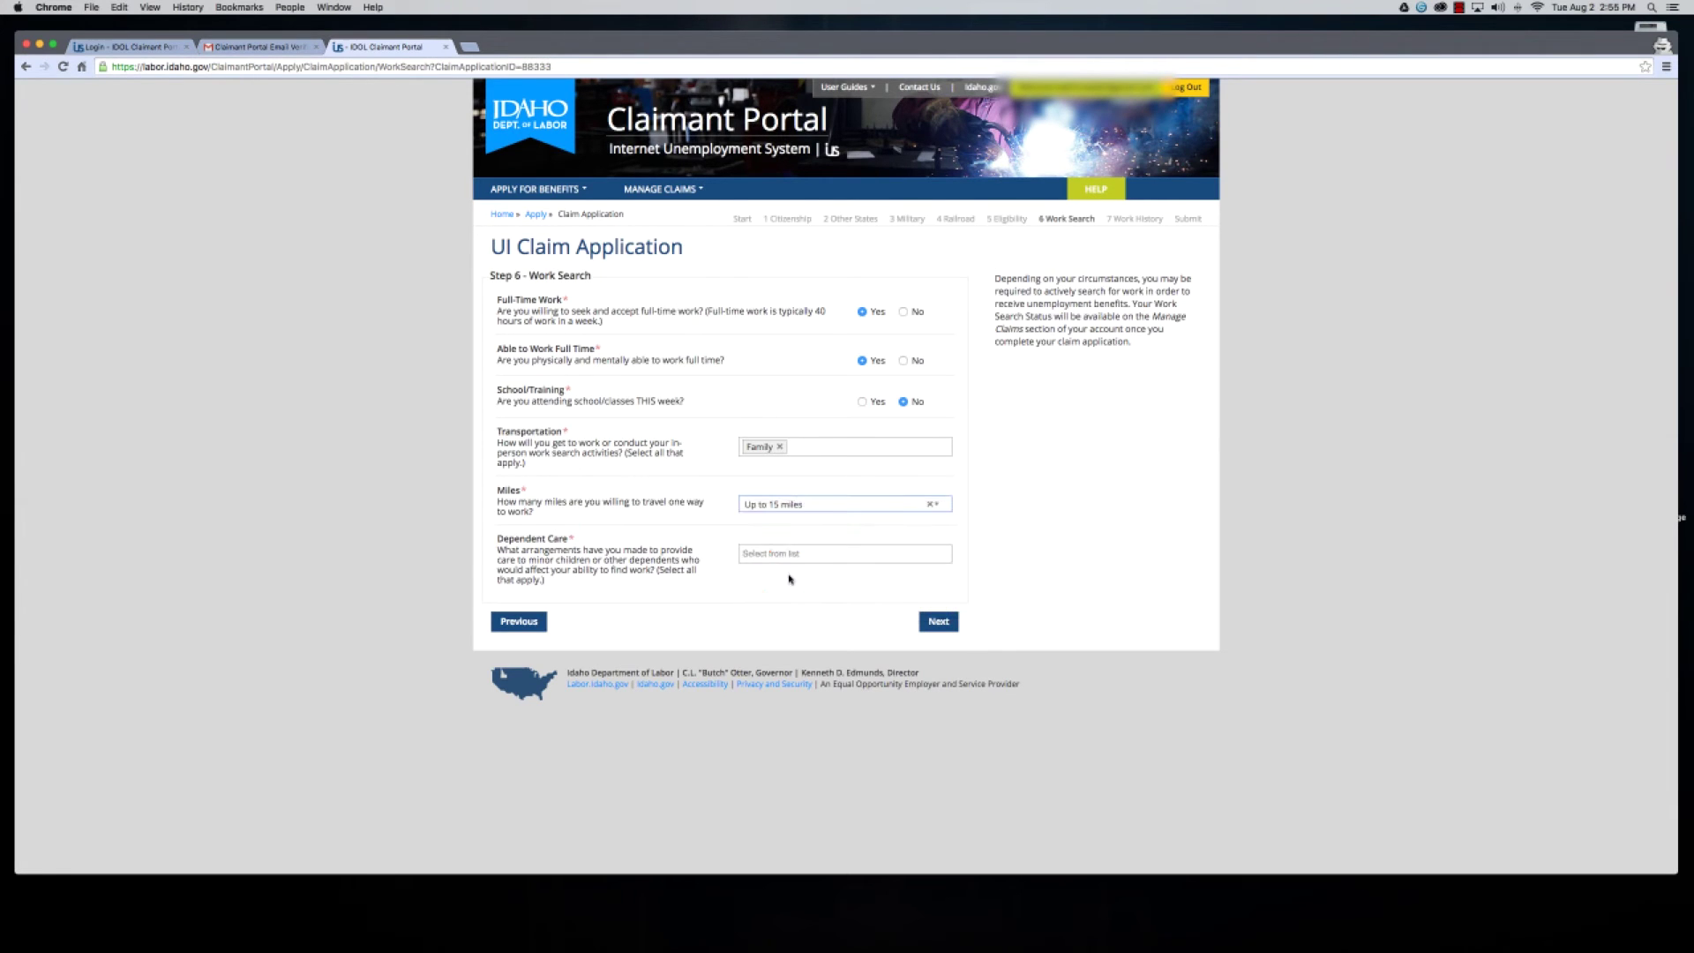
click(804, 556)
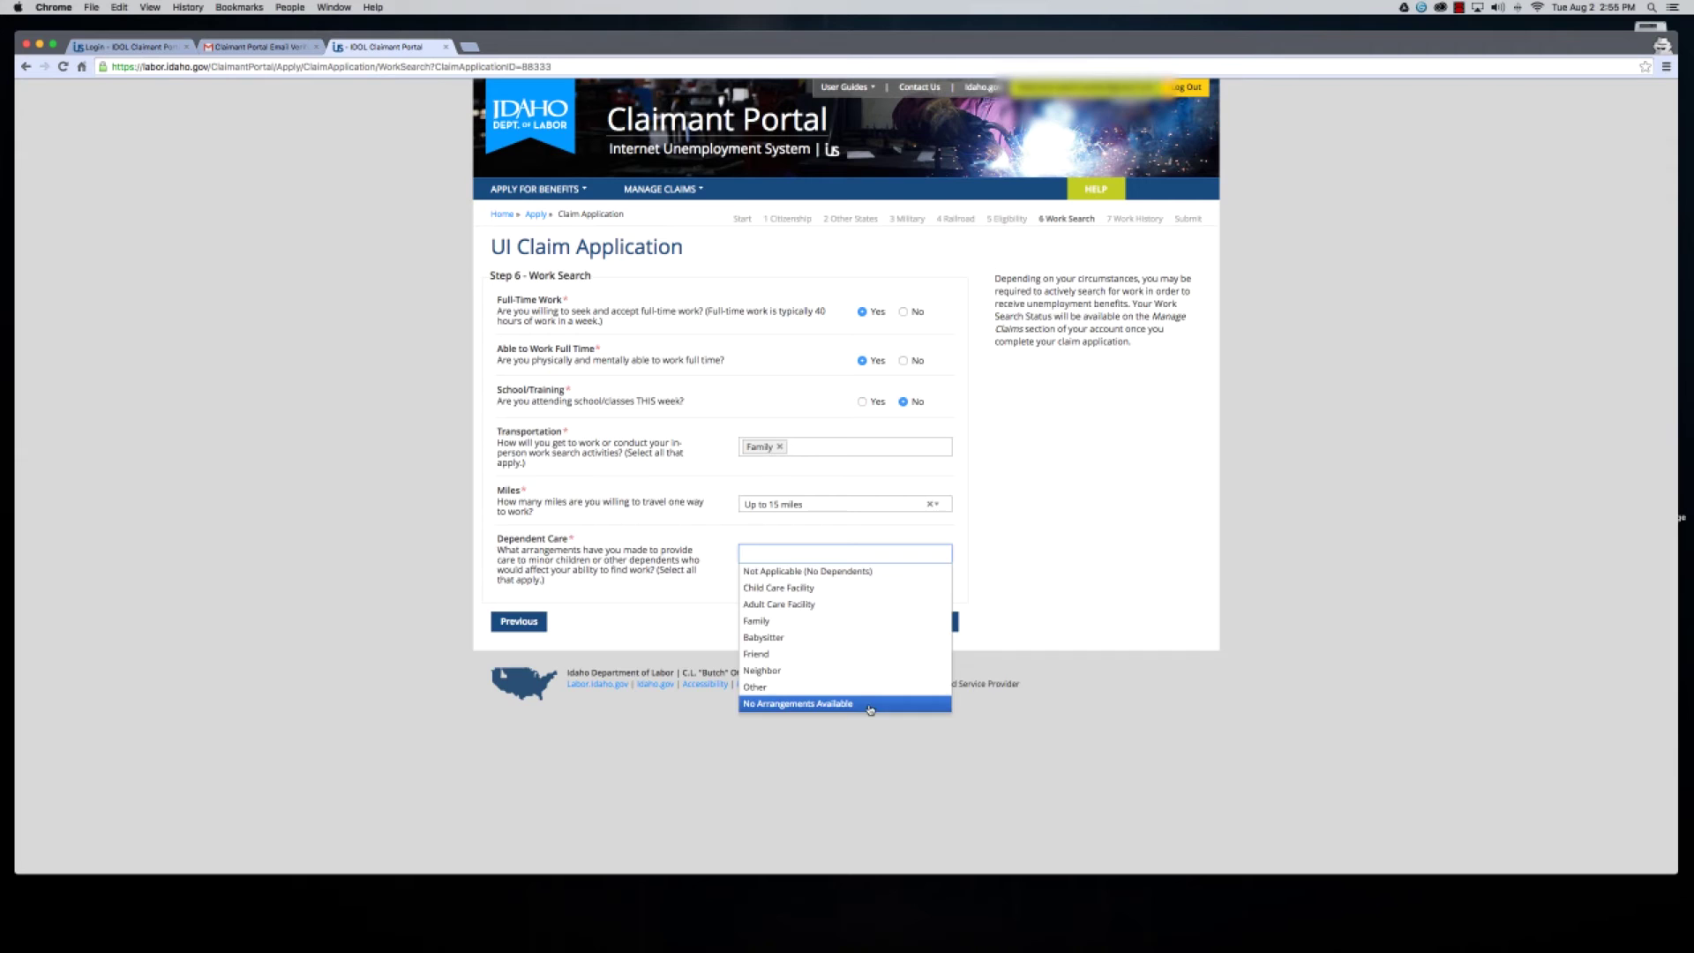
click(850, 572)
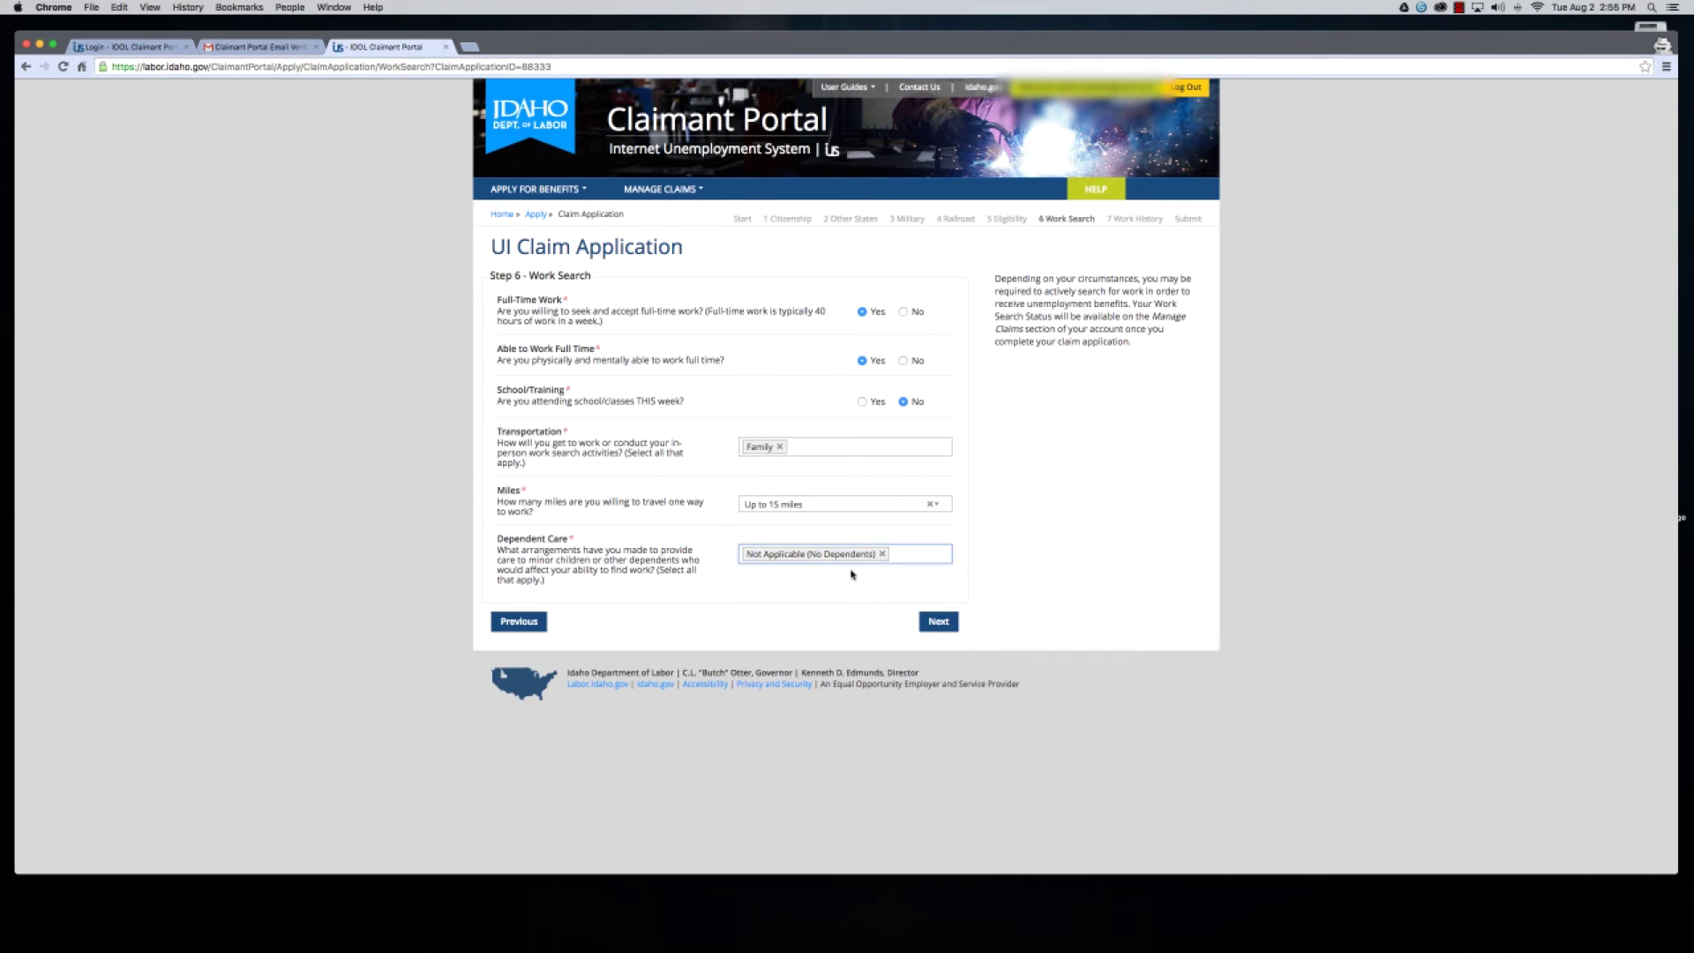
Step: Certify the work history as accurate with 'I agree' and advance to the Submit step
click(939, 625)
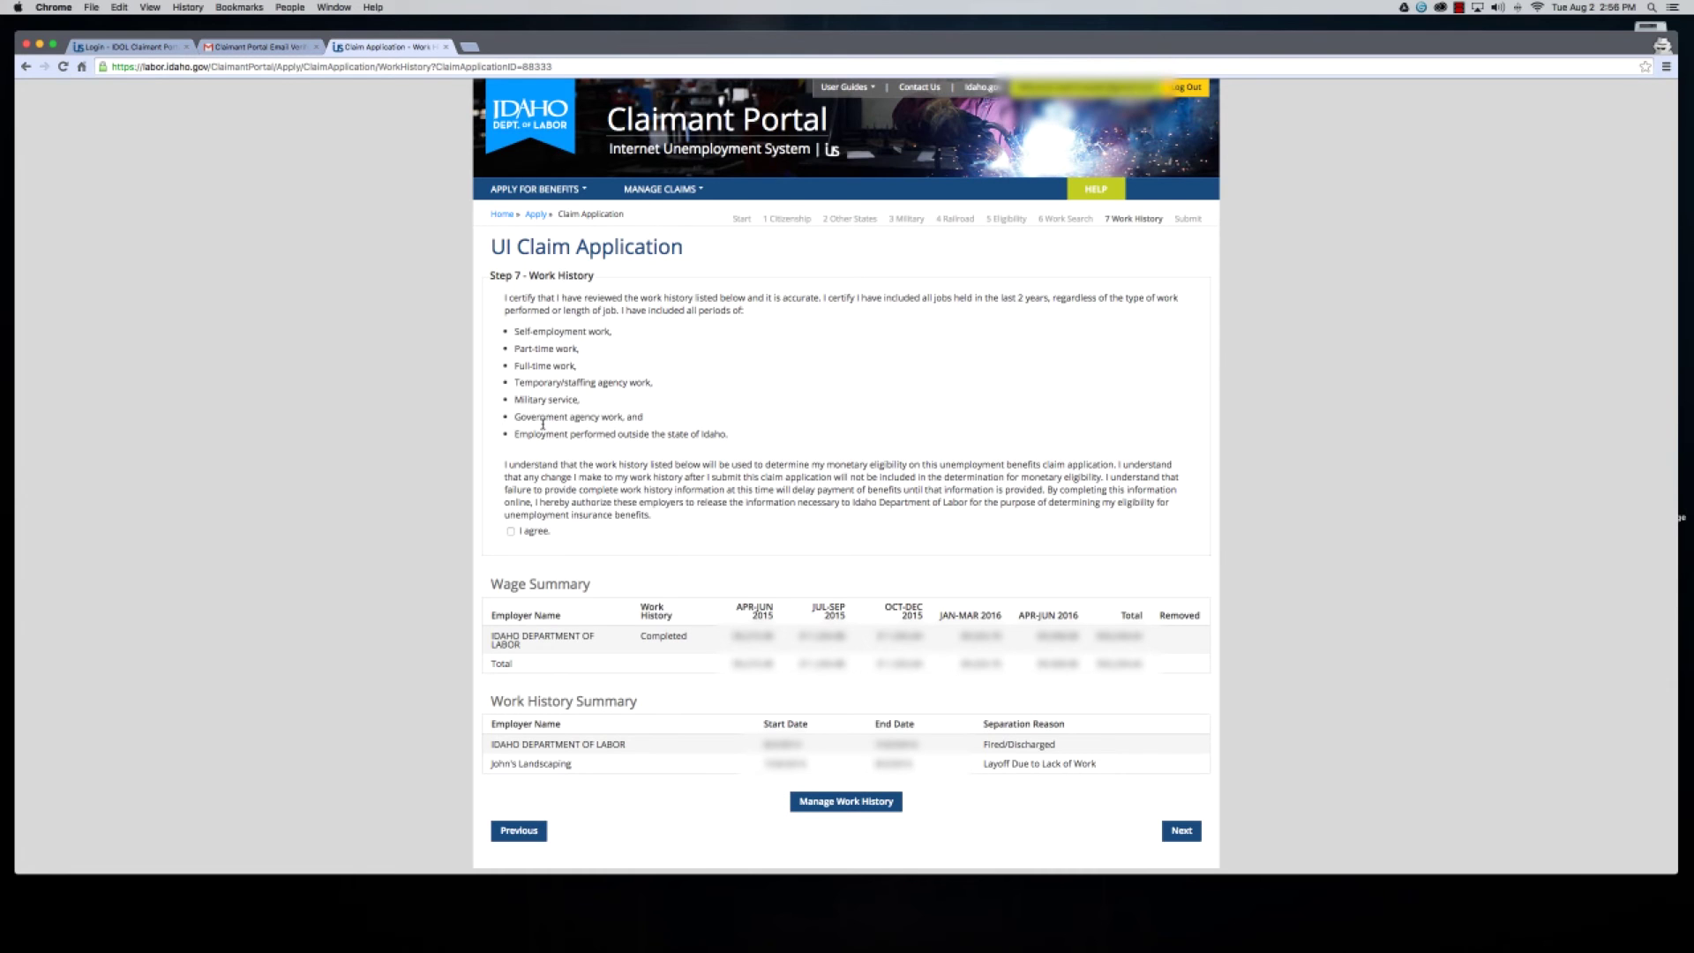
click(511, 531)
scroll(720, 663, down, 2)
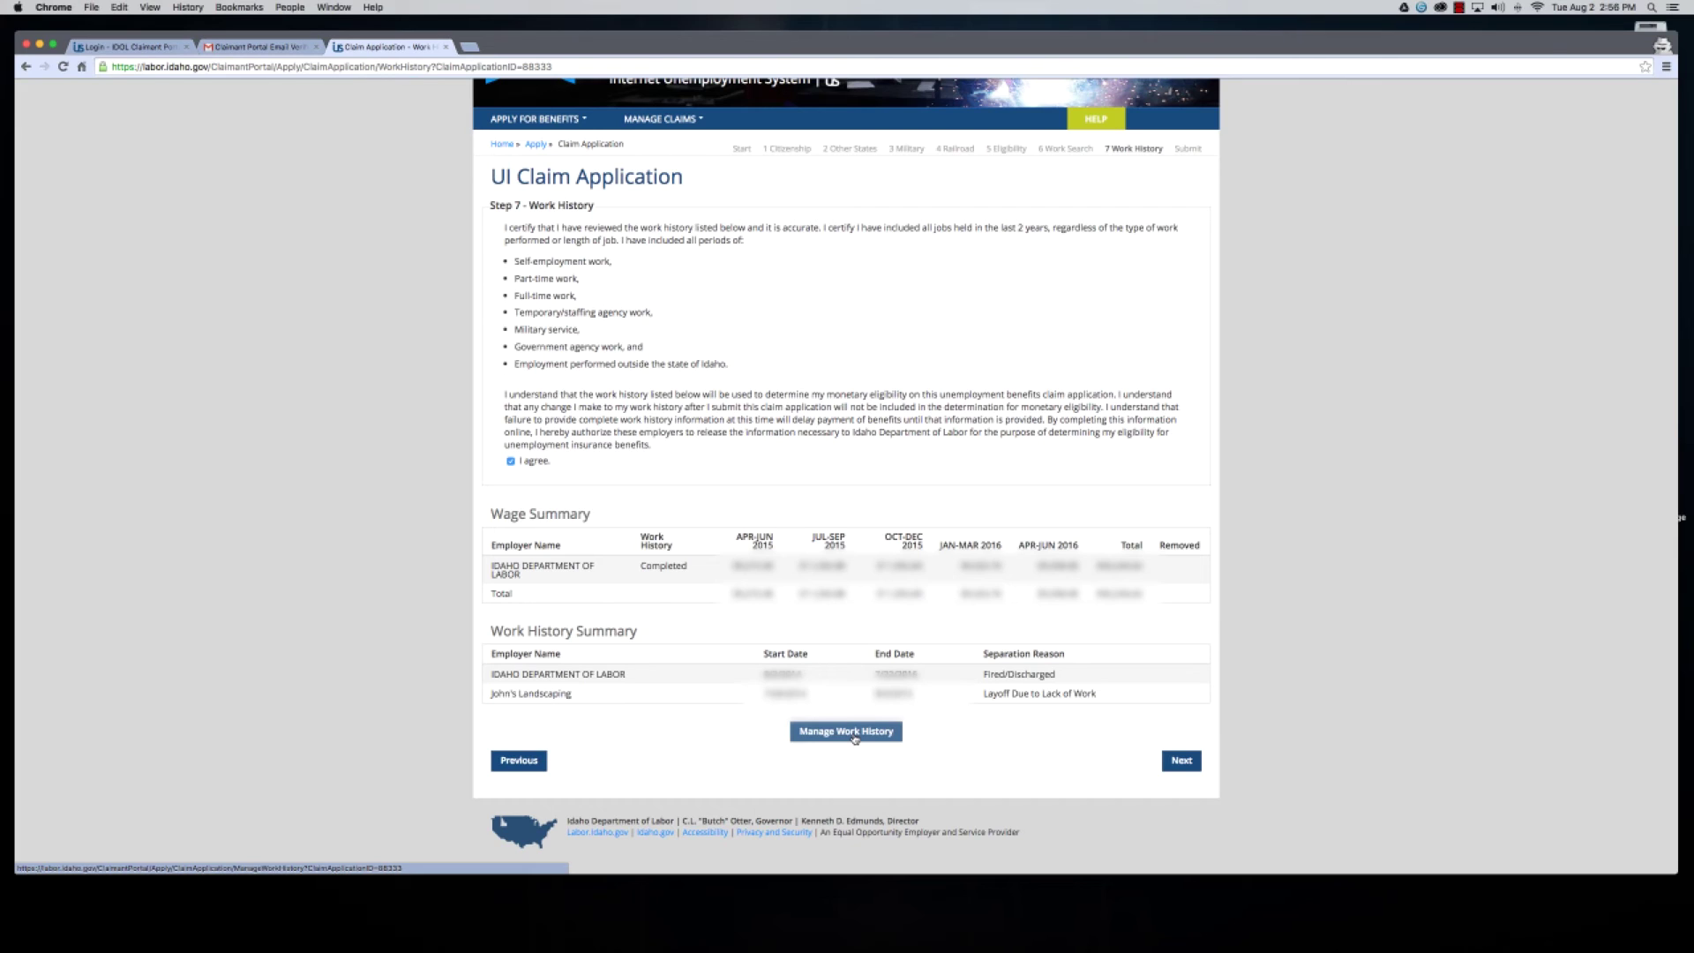
click(1183, 762)
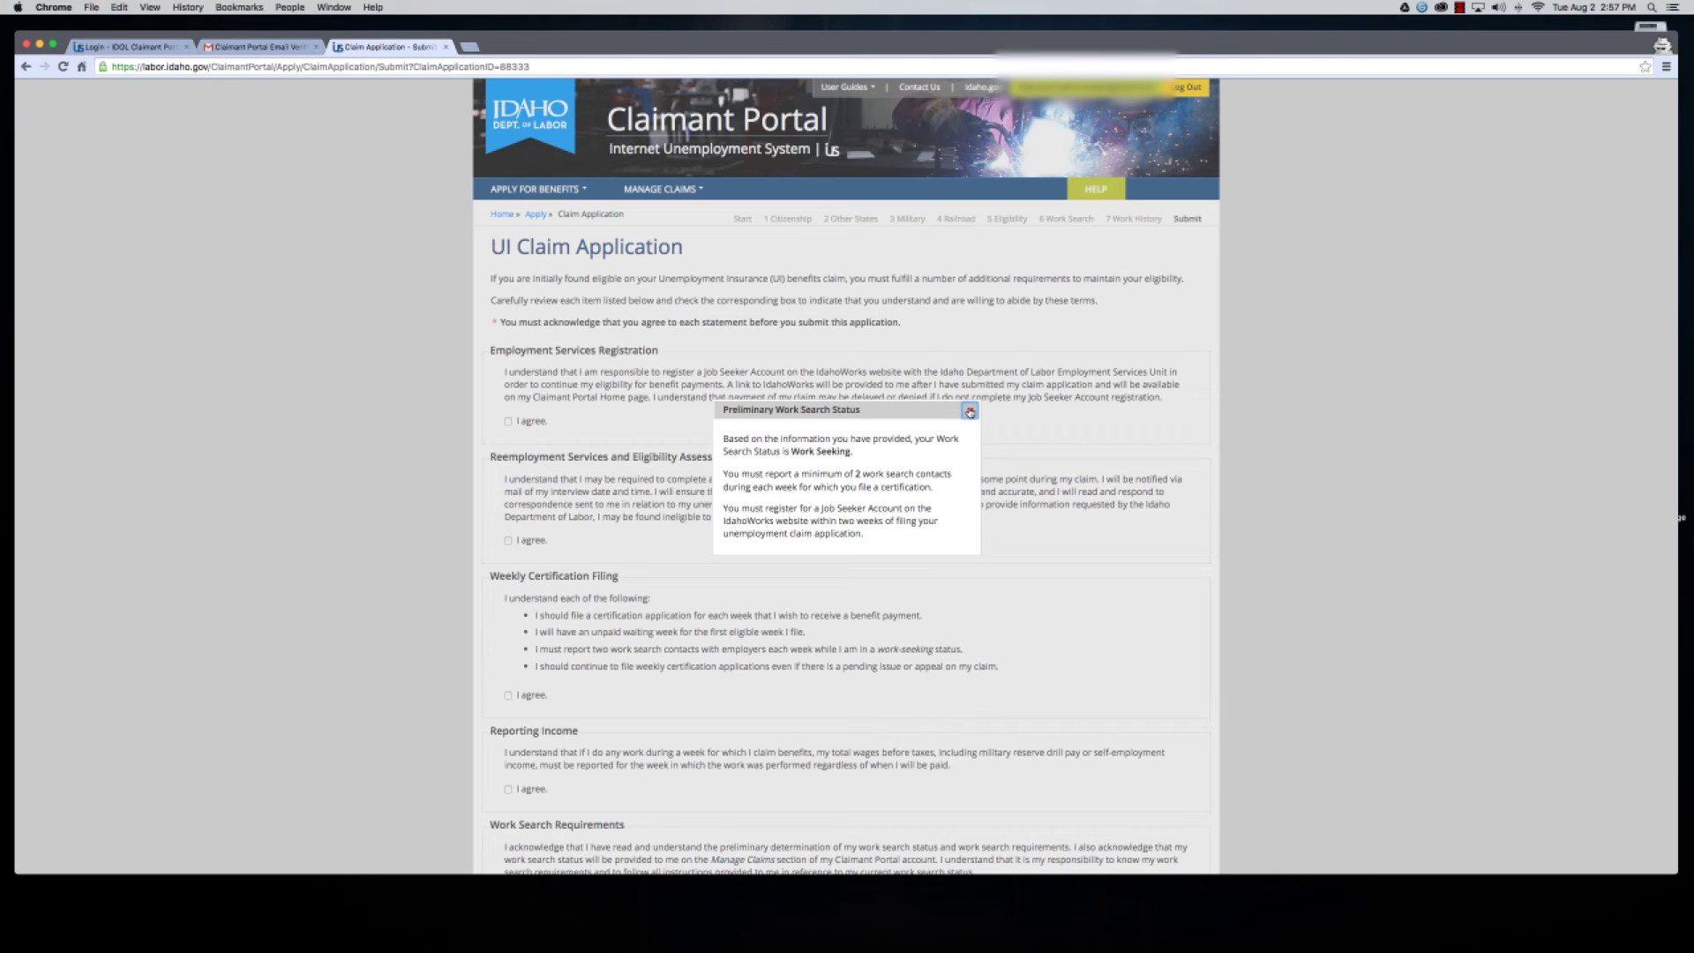
Step: Close the work search status popup and agree to Employment Services Registration and Reemployment Services
click(972, 411)
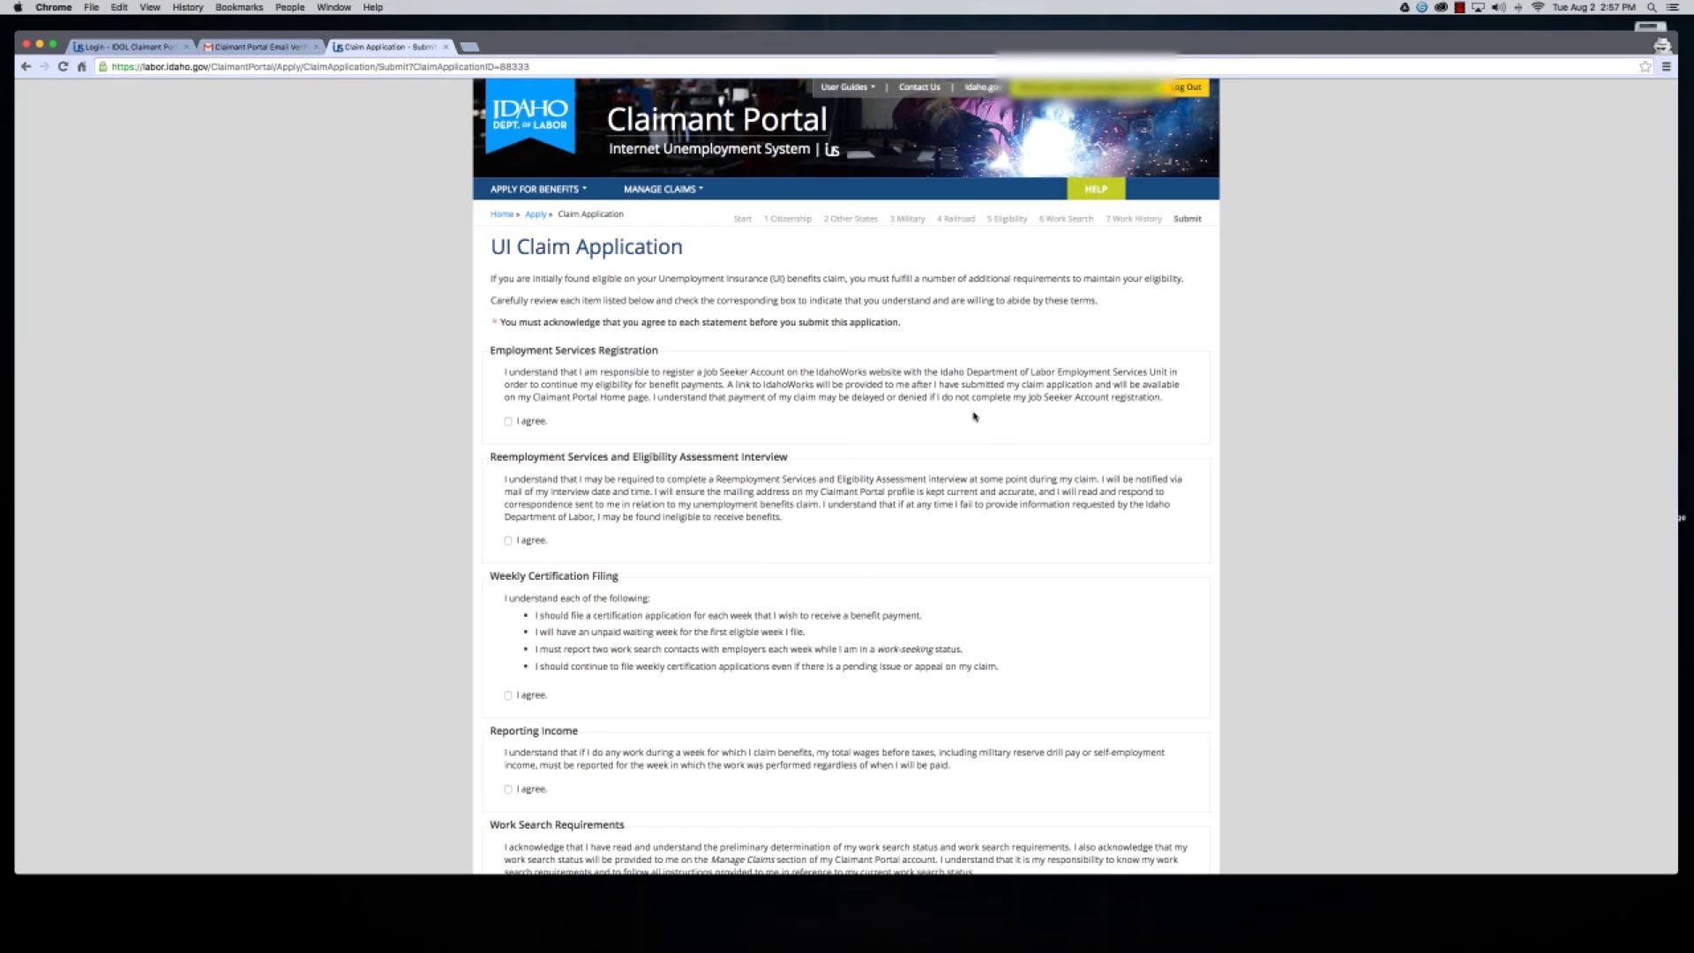
scroll(974, 416, down, 2)
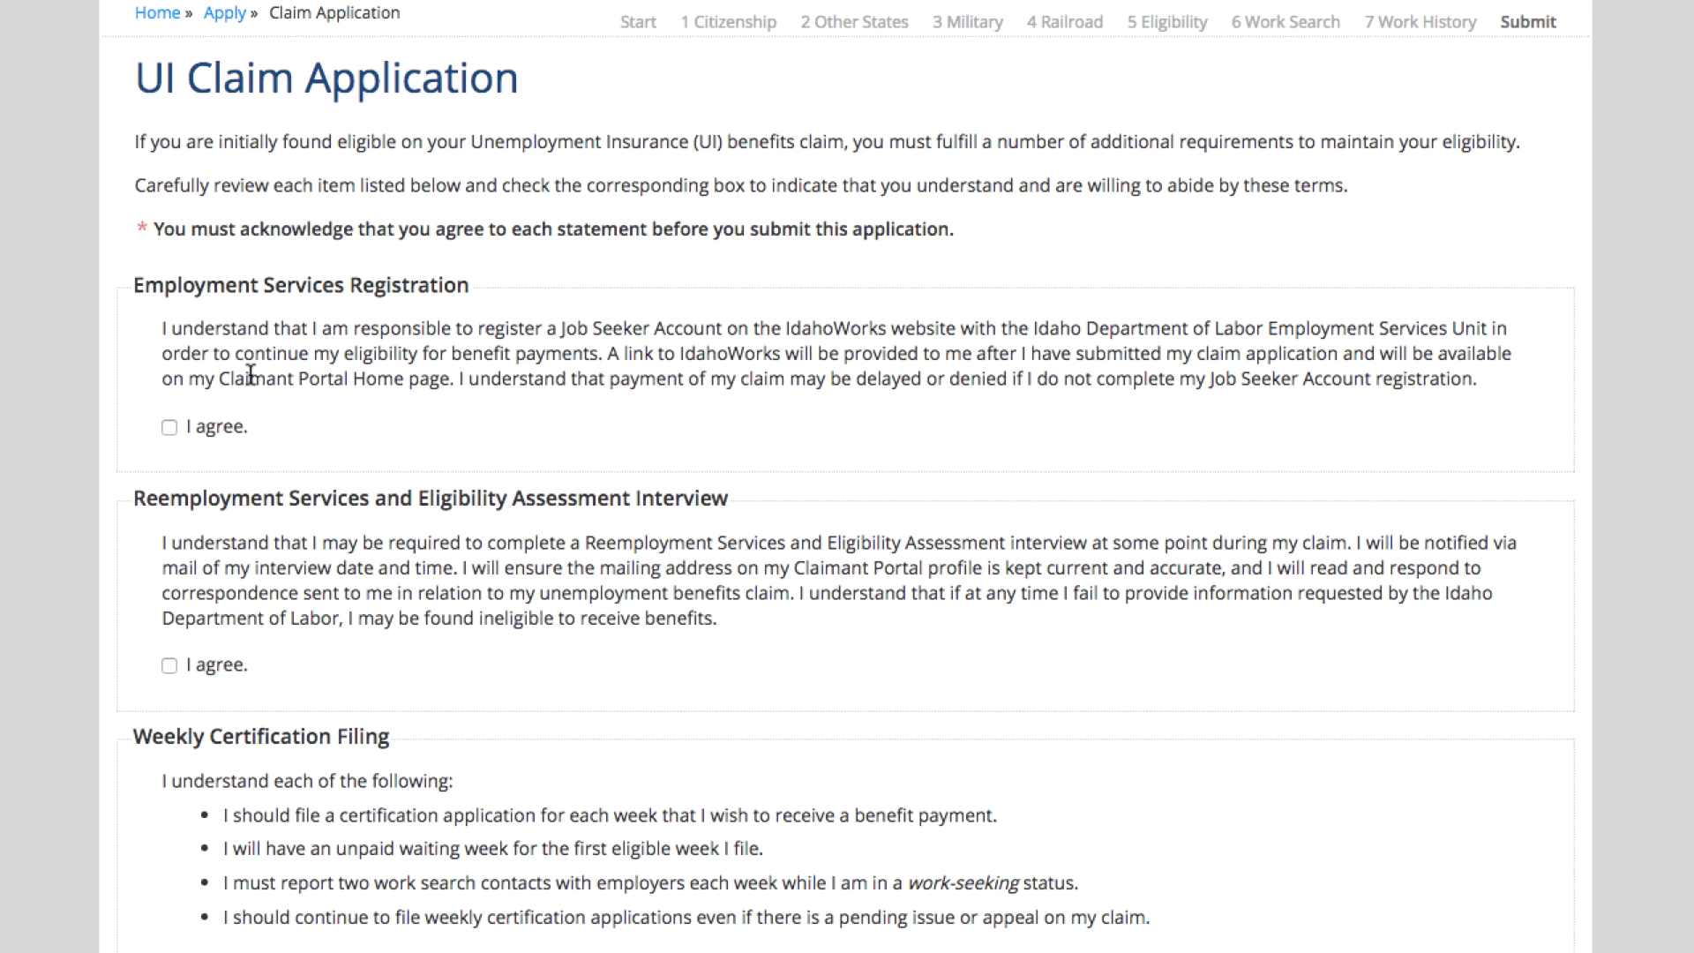
click(169, 428)
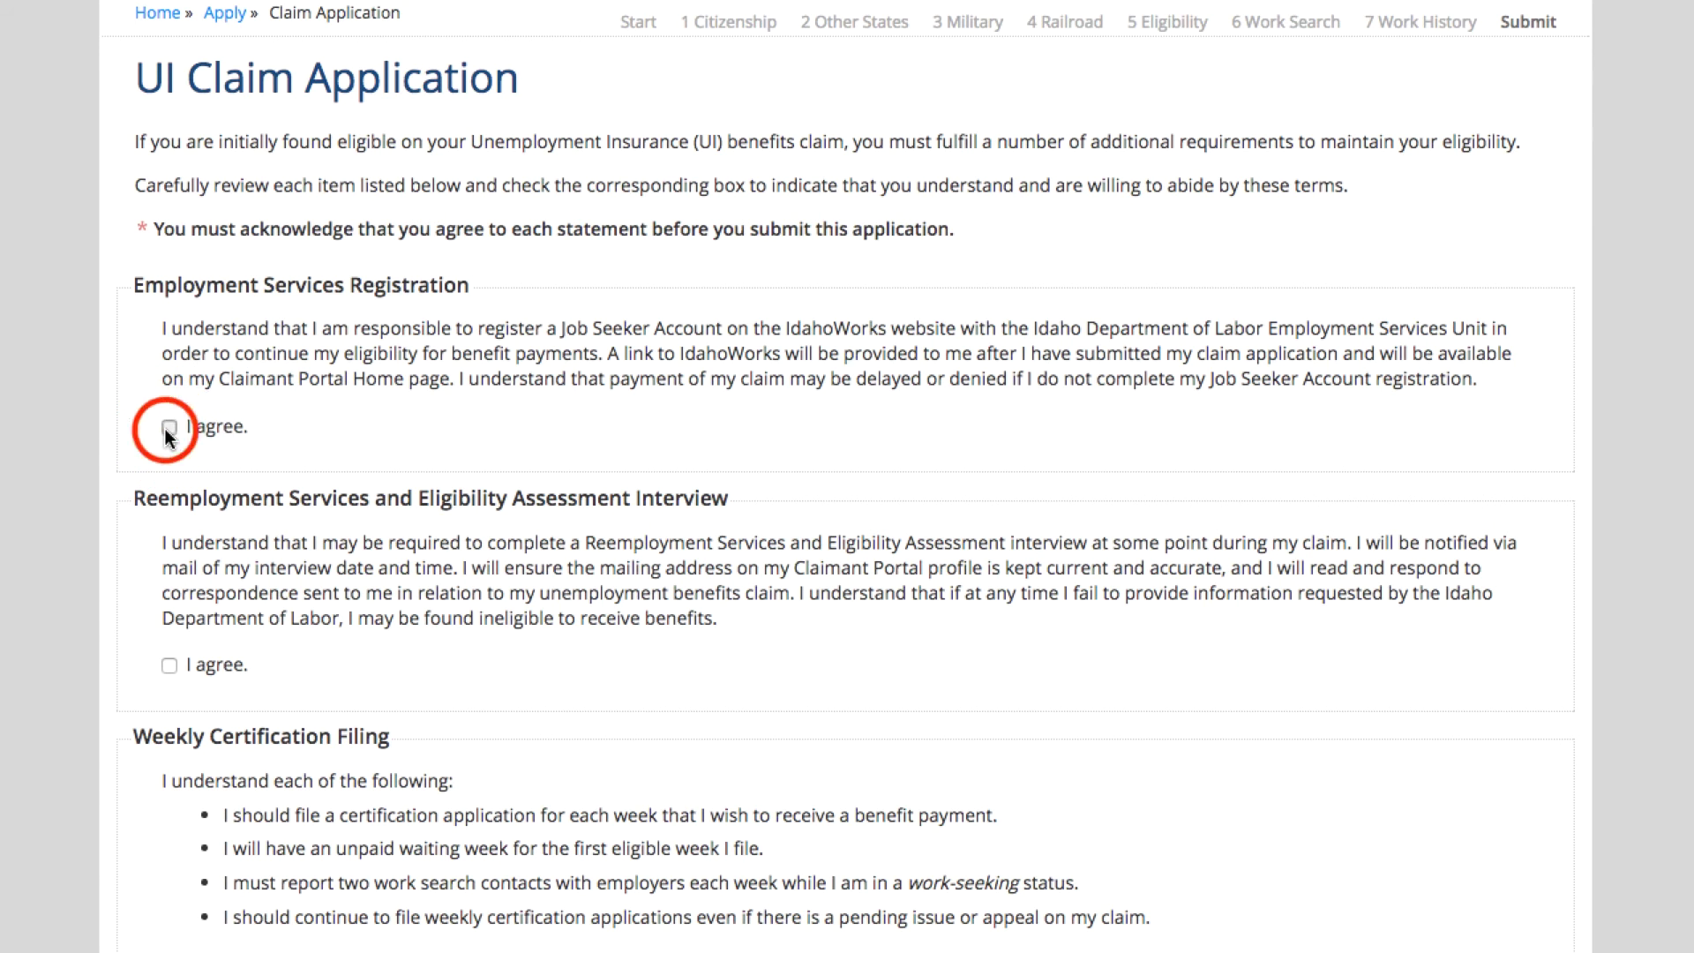
scroll(166, 436, down, 3)
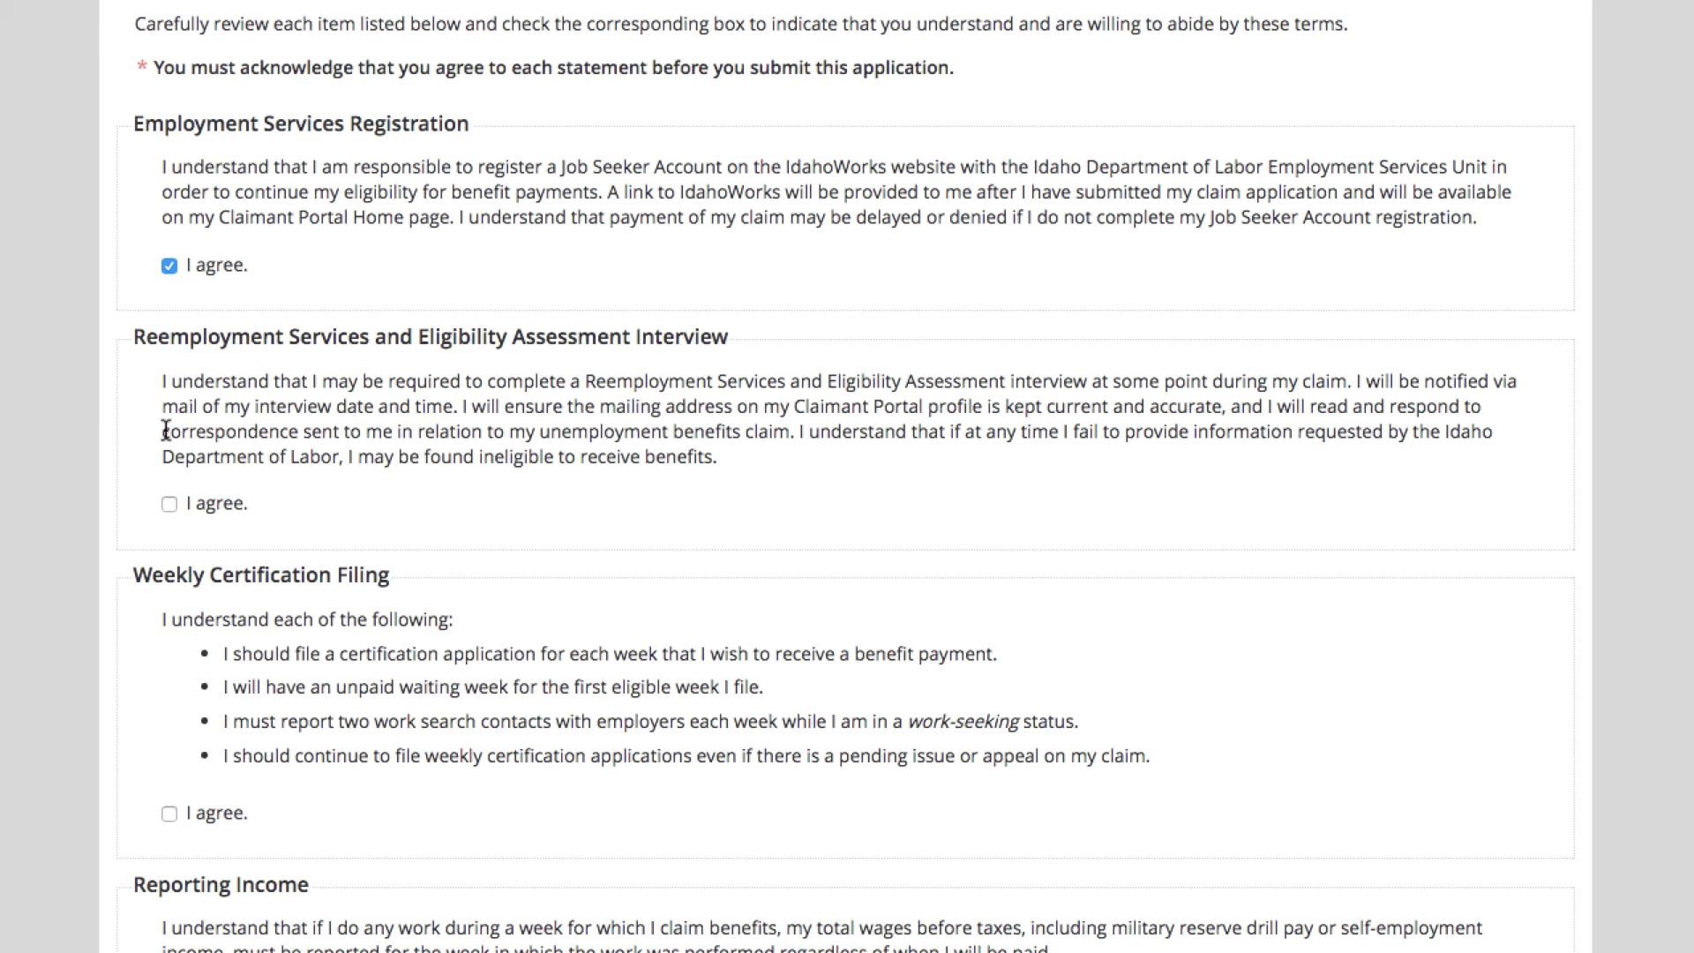
scroll(166, 430, down, 5)
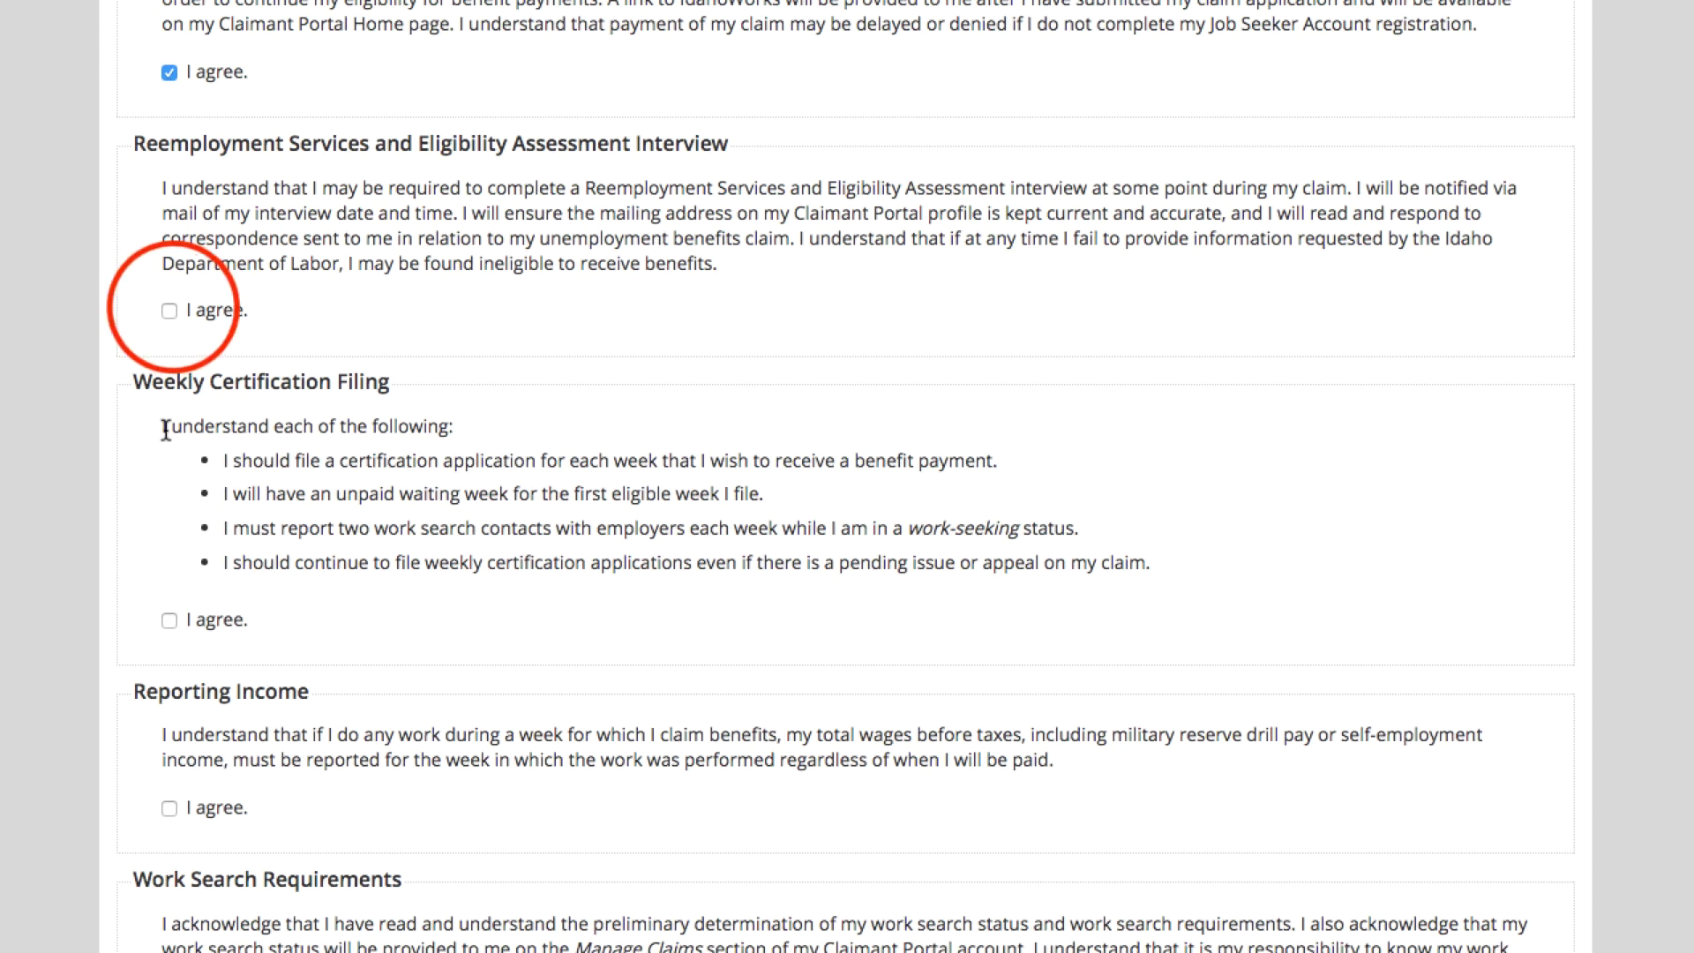
click(170, 309)
Step: Check 'I agree' for Weekly Certification Filing, Reporting Income, Work Search Requirements and Benefit Rights
click(169, 620)
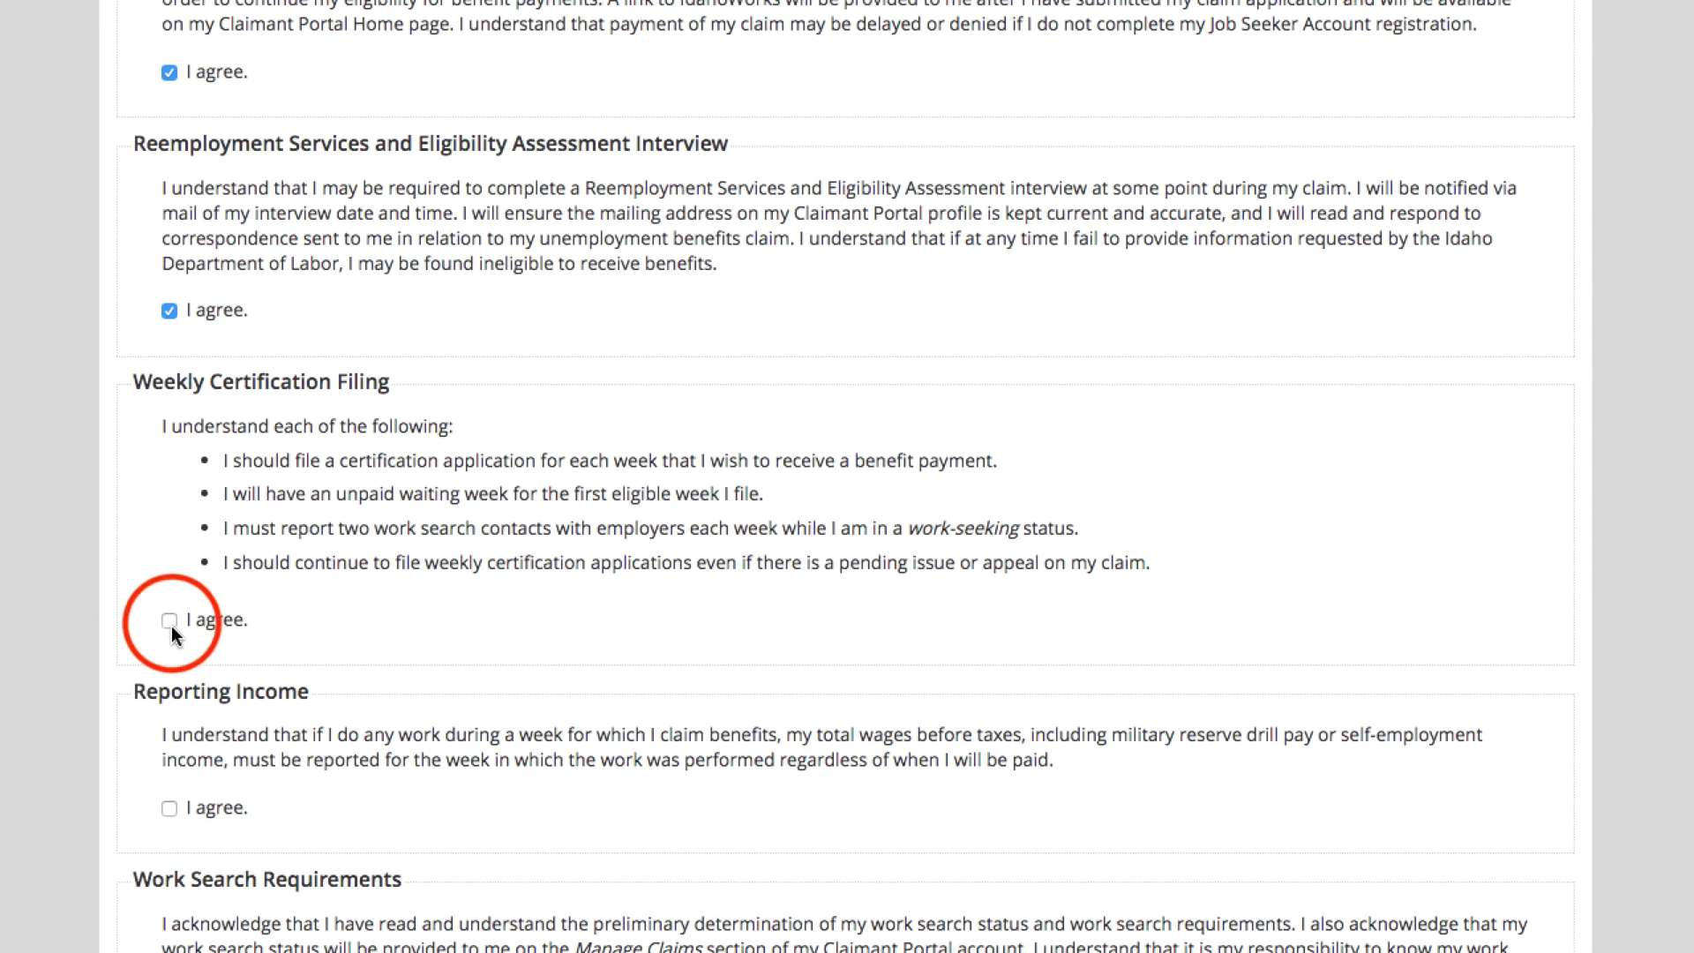
scroll(173, 626, down, 1)
scroll(173, 623, down, 2)
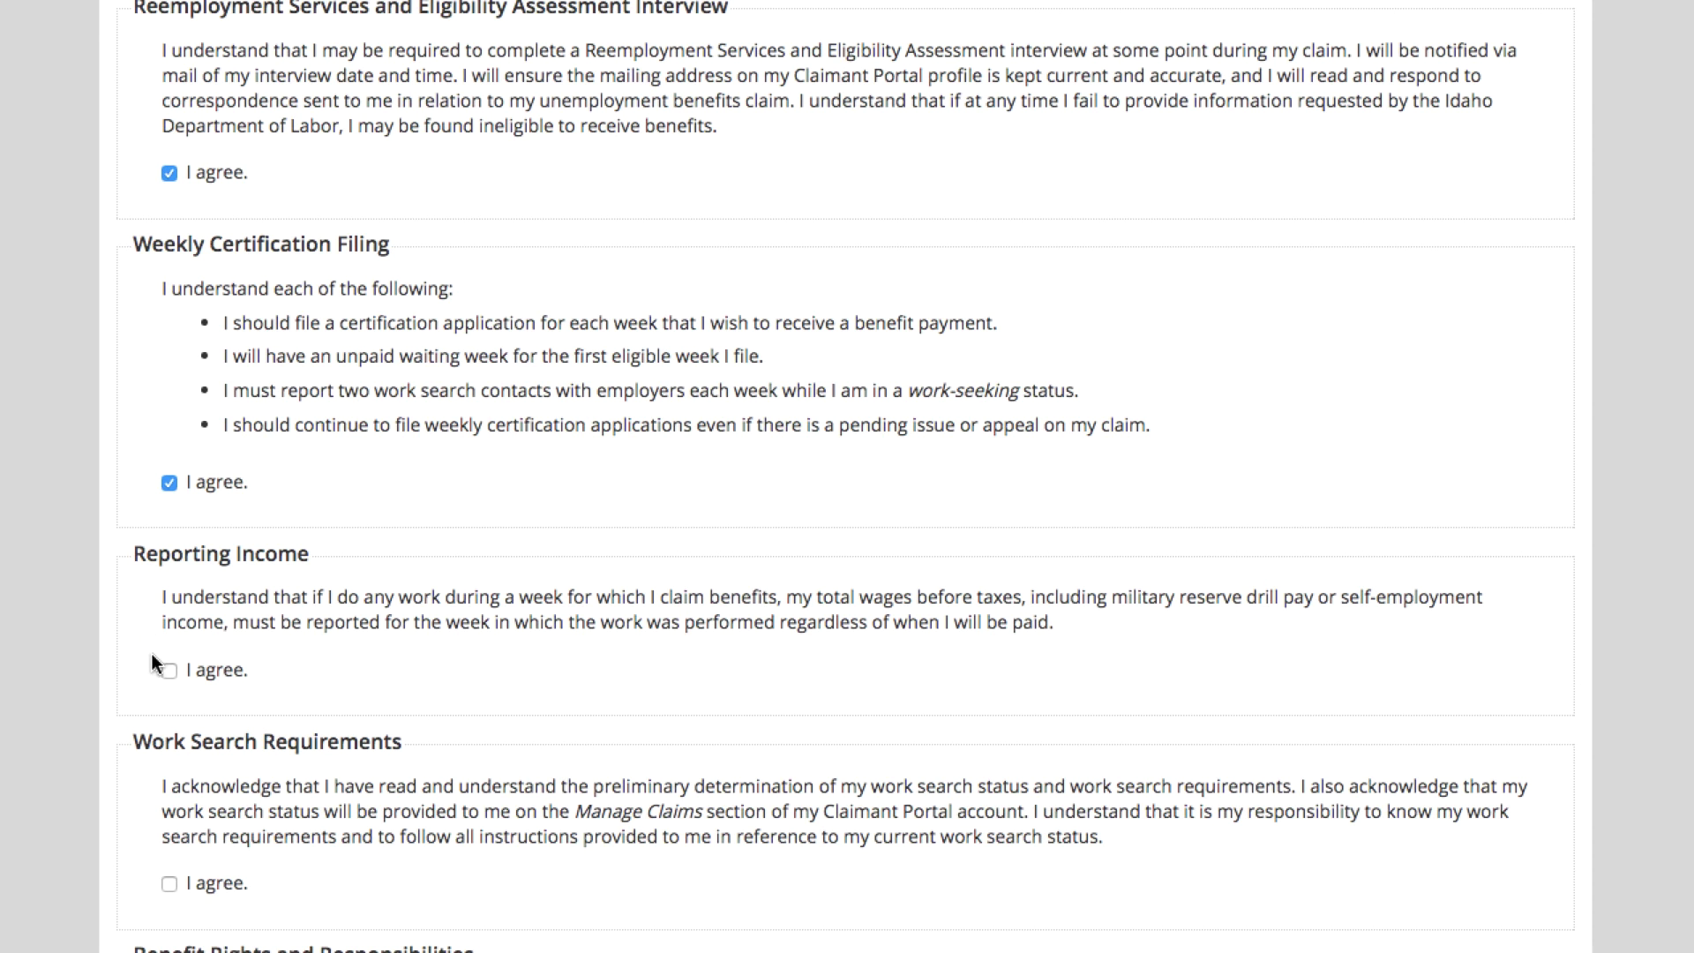
click(166, 670)
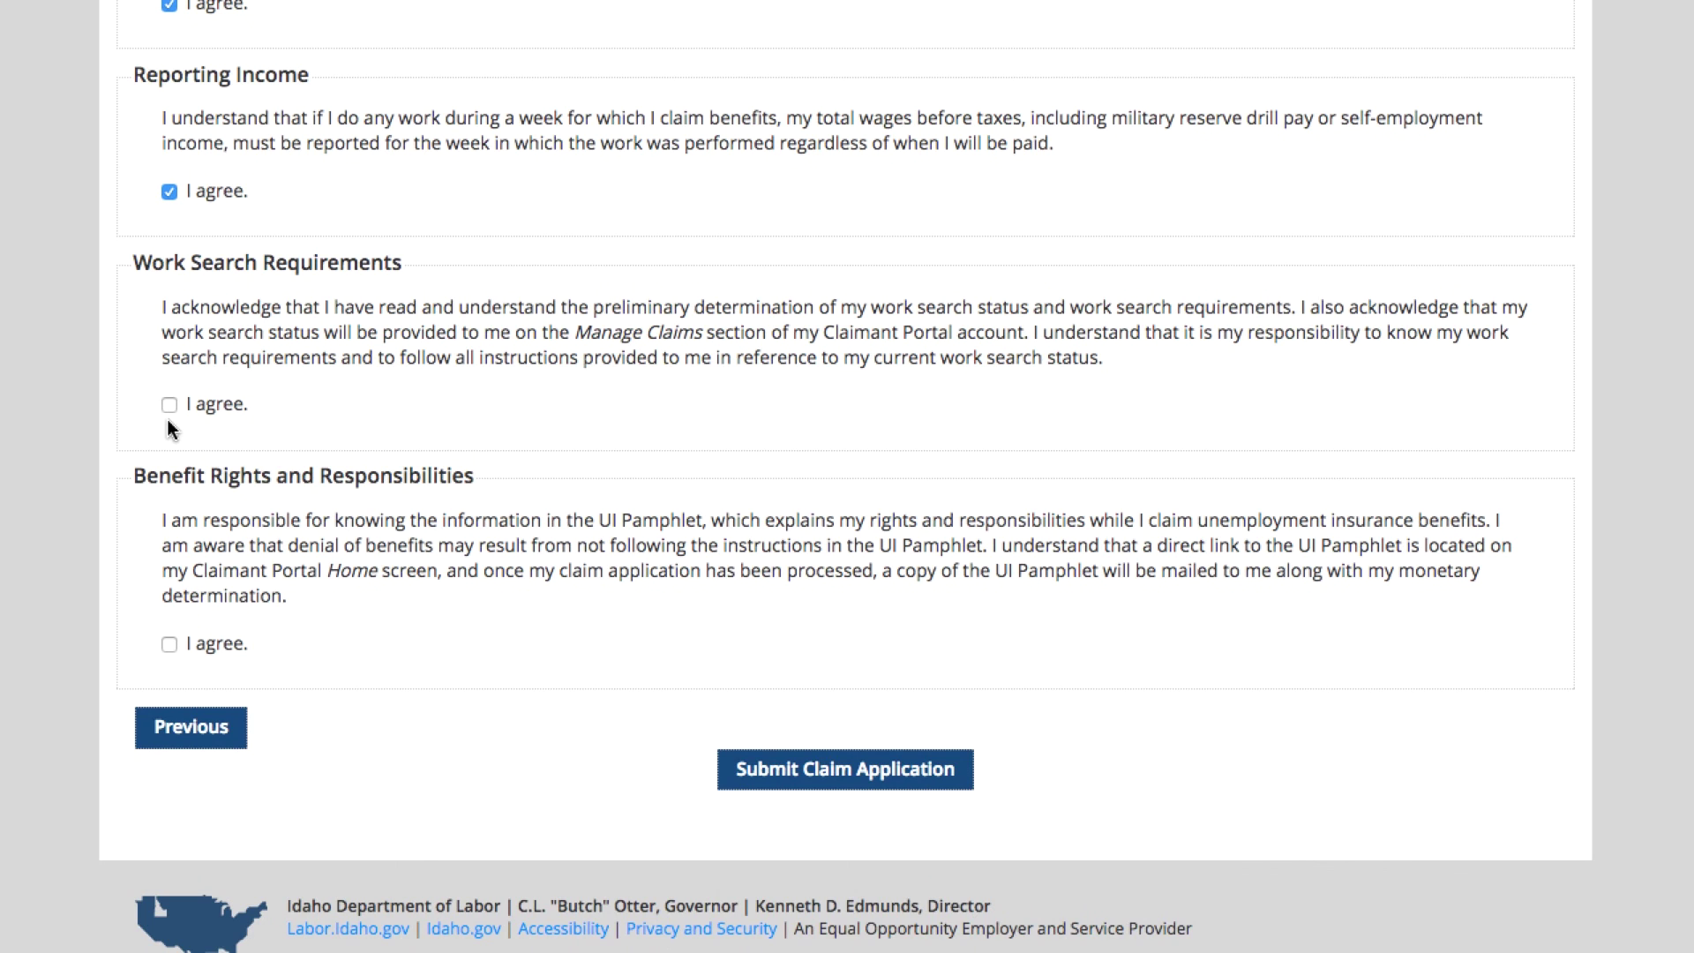
click(169, 407)
click(169, 645)
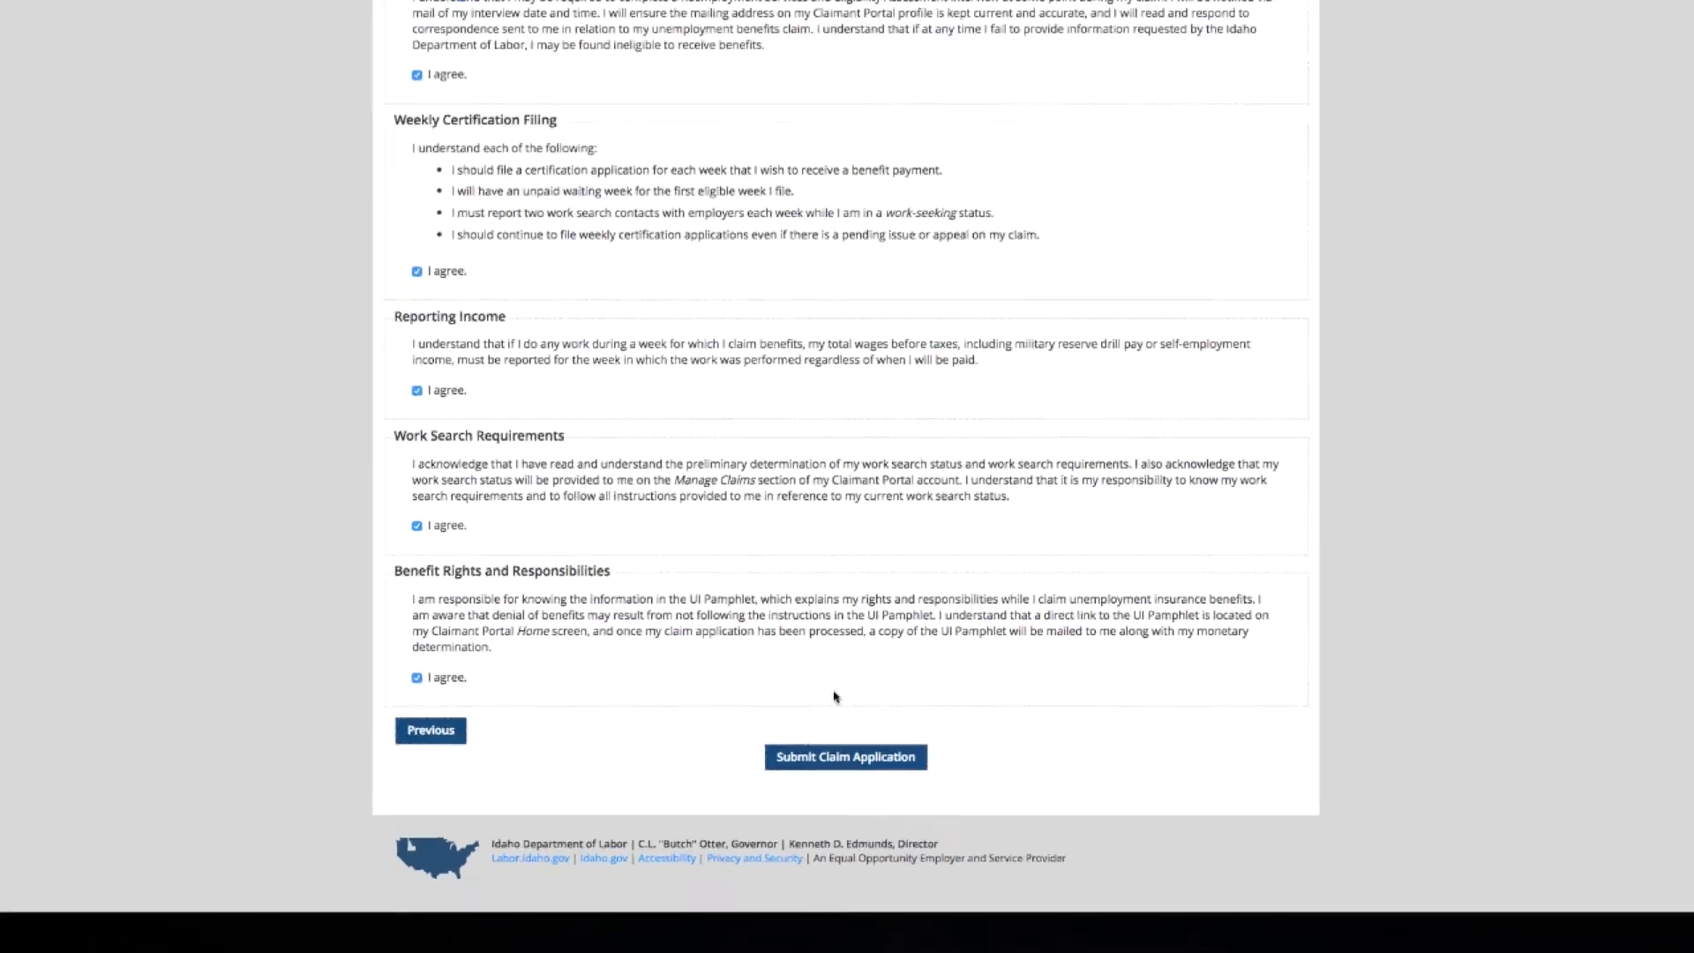
Step: Submit the completed unemployment insurance claim application with the Submit Claim Application button
scroll(836, 703, up, 5)
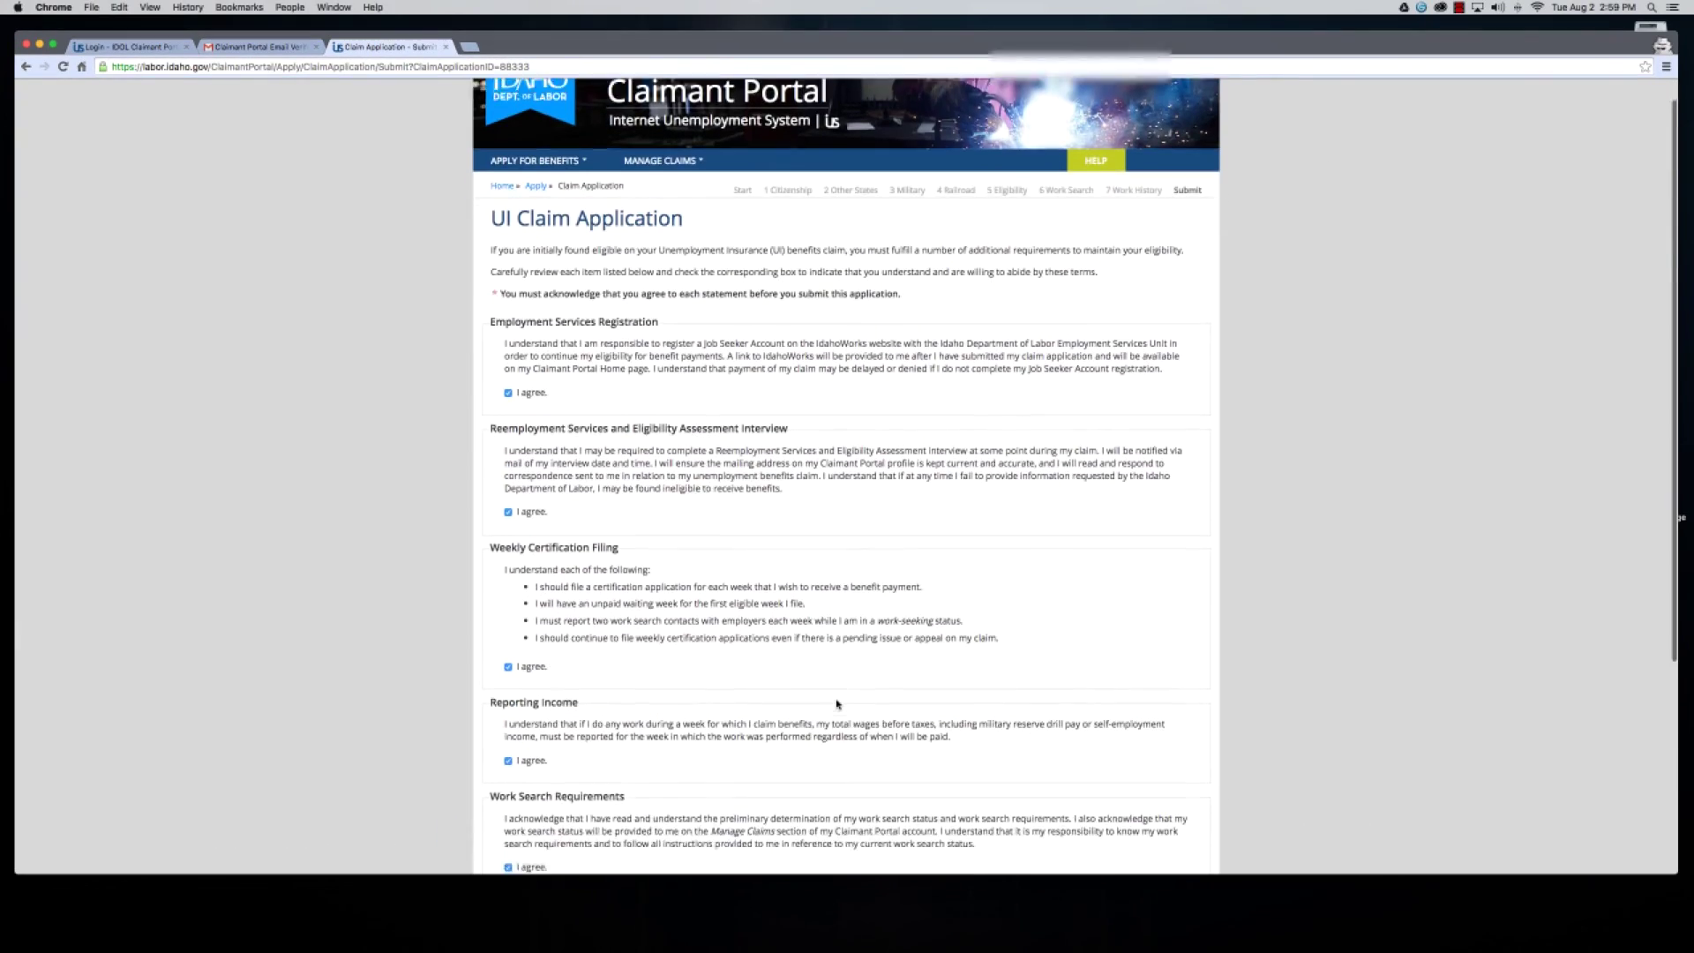
scroll(838, 703, down, 1)
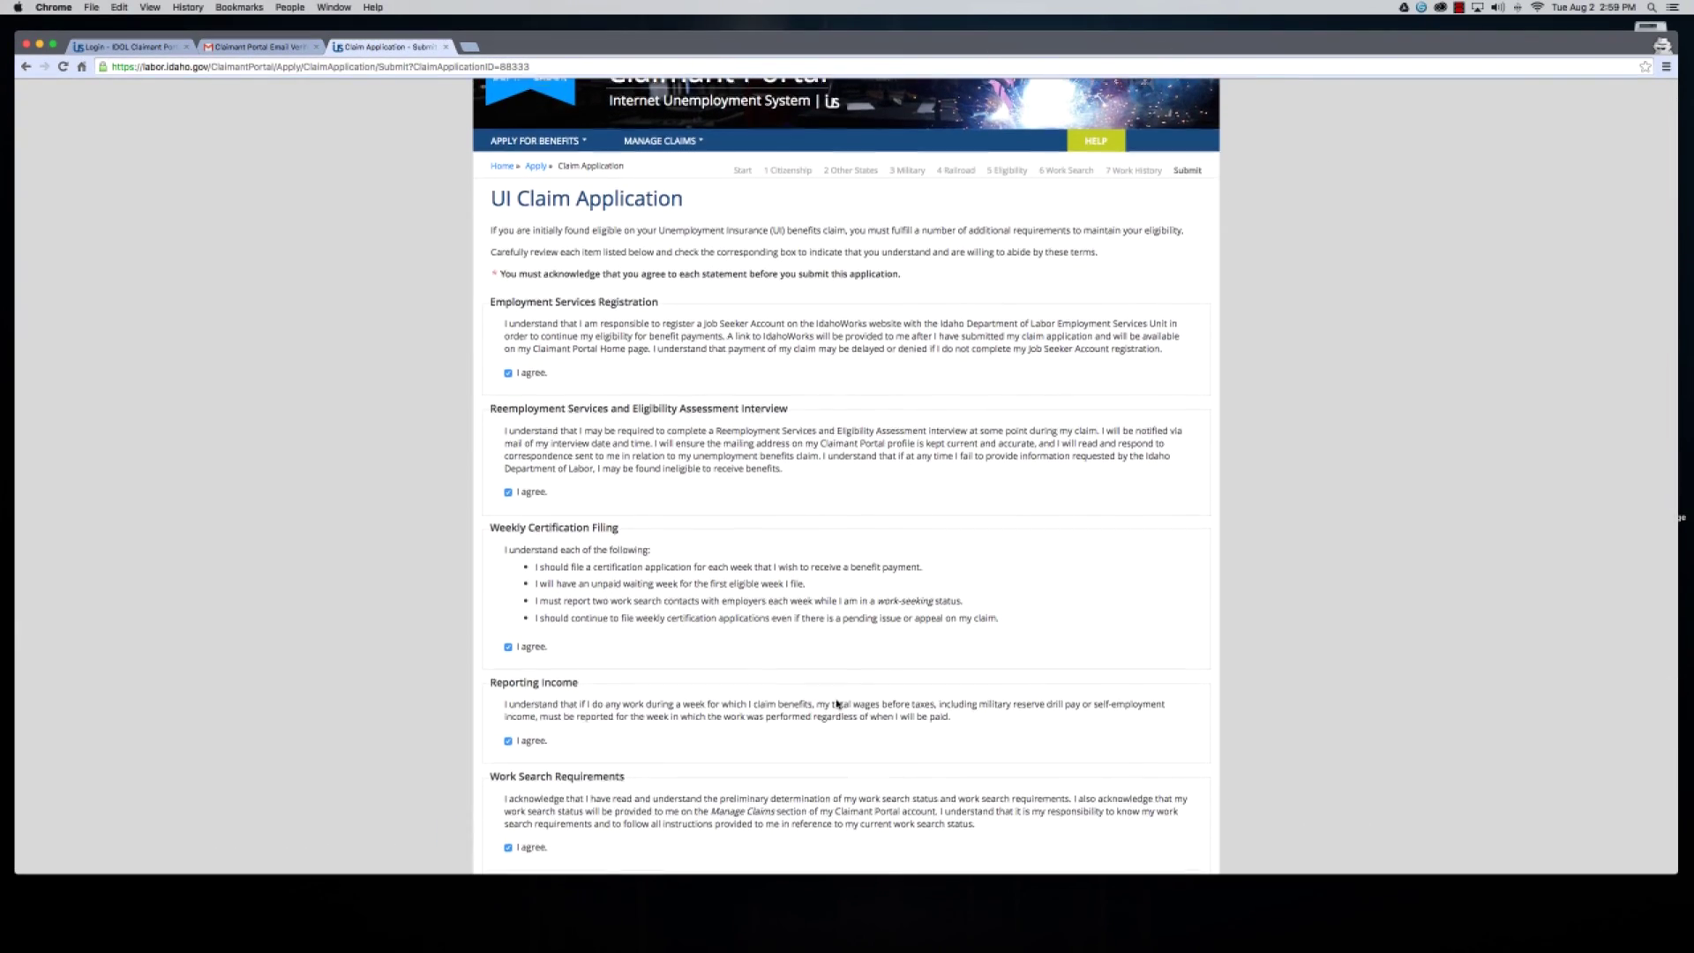
scroll(836, 703, down, 4)
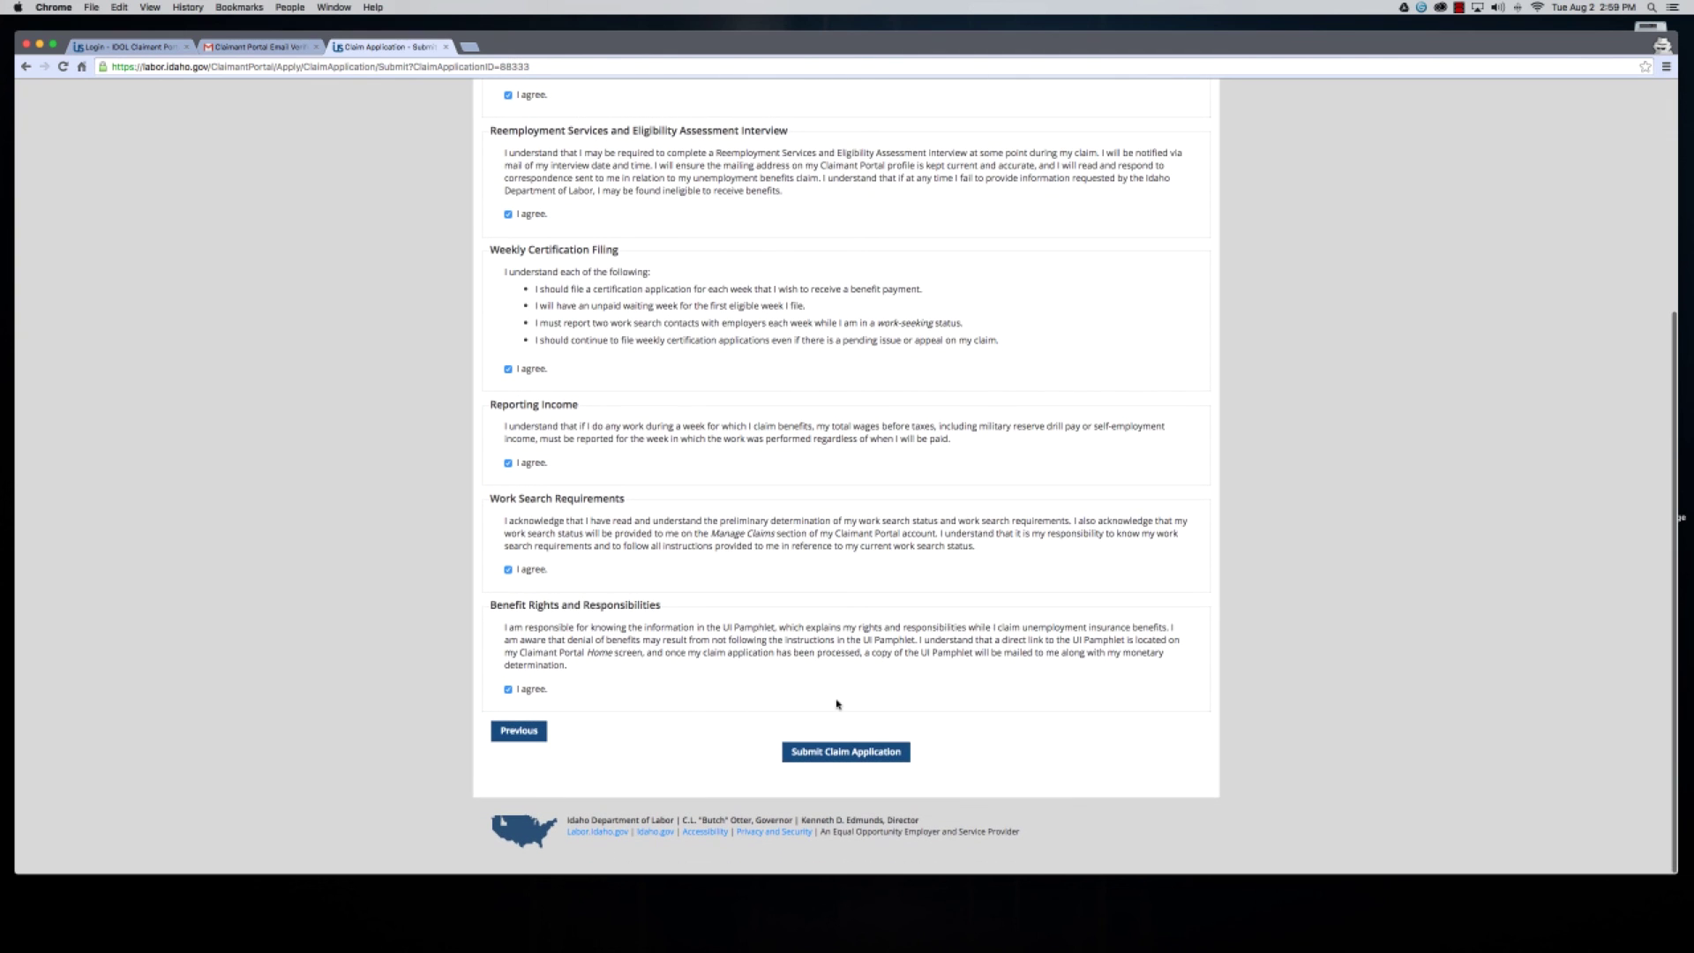
click(846, 755)
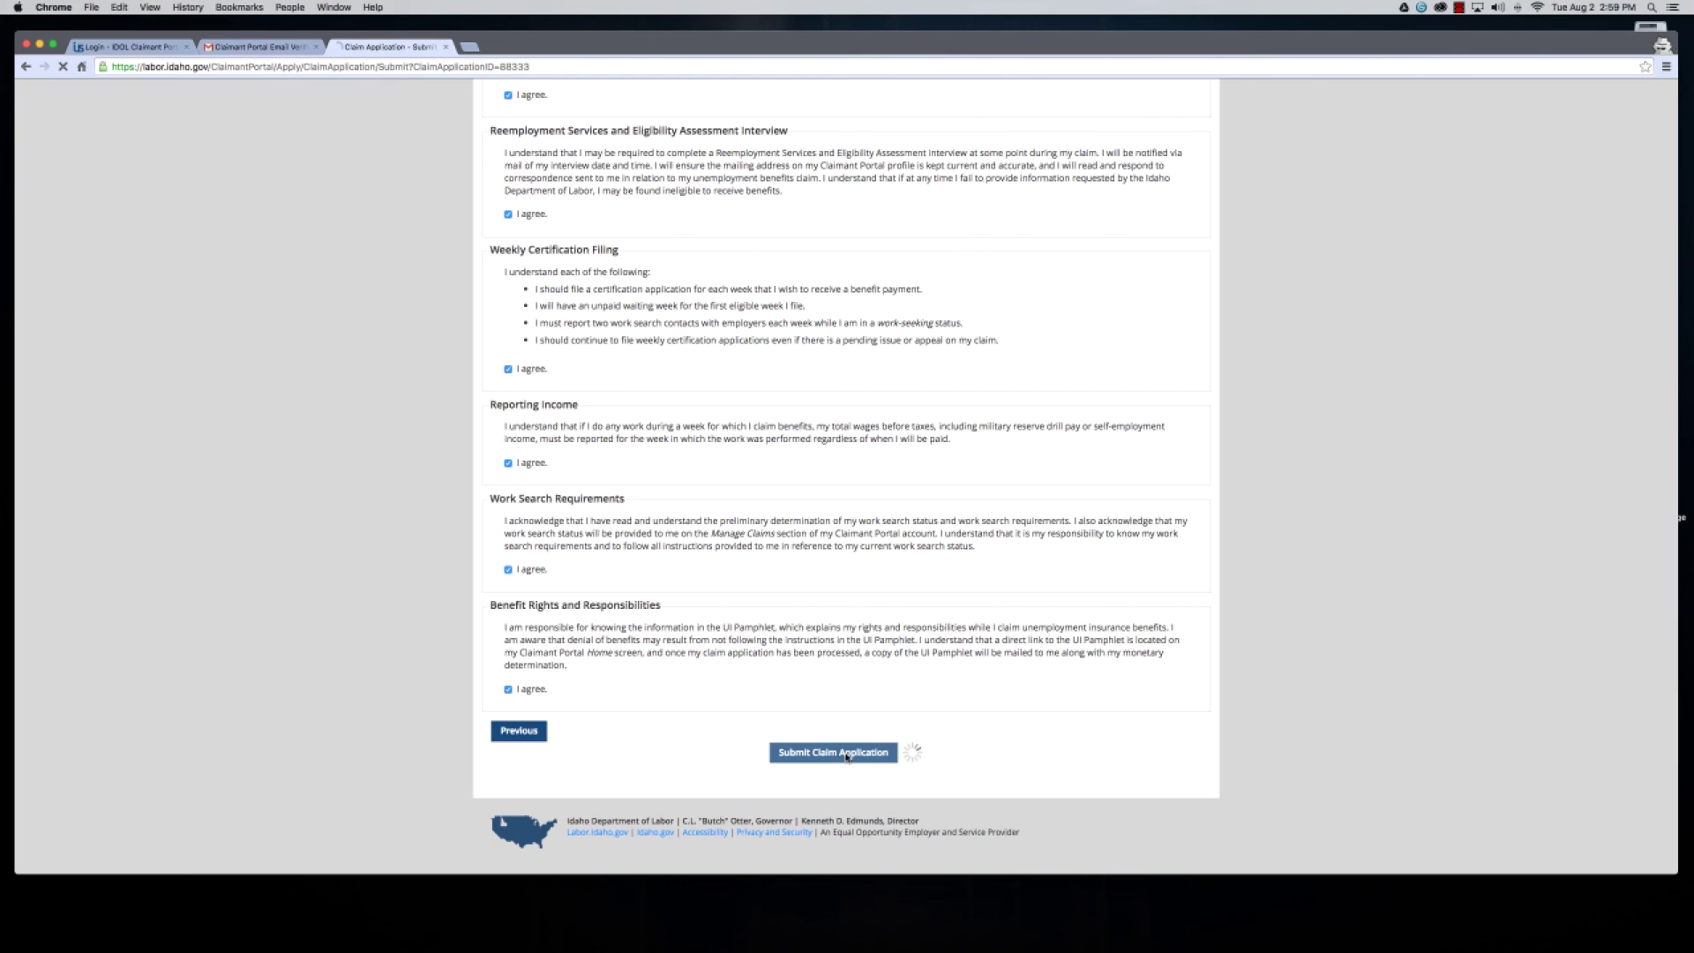